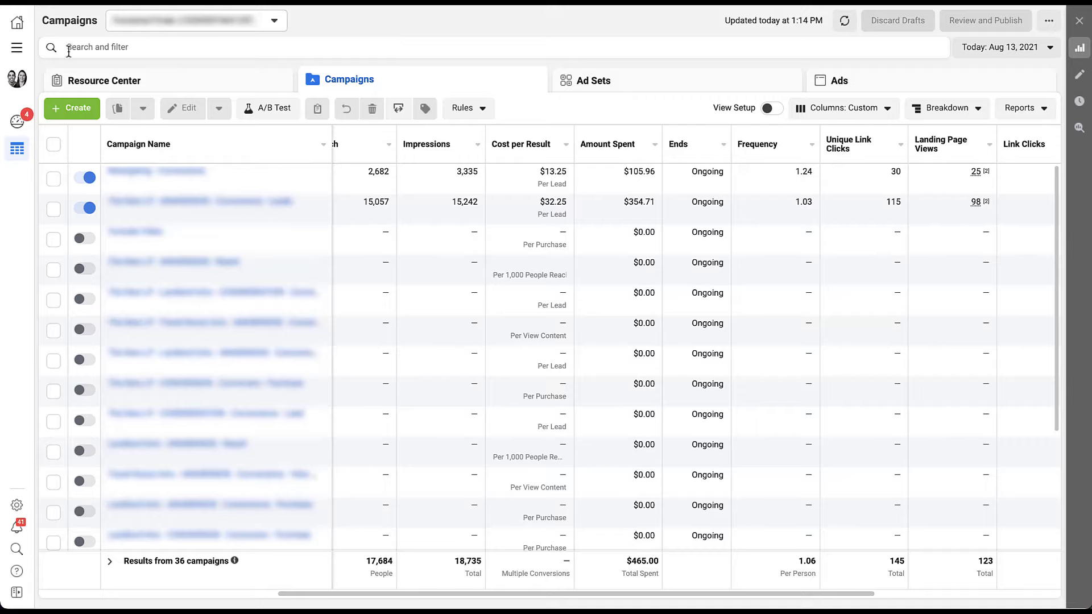
# Go to the Experiments tool from Ads Manager and start a new Brand Survey test.
pyautogui.click(17, 48)
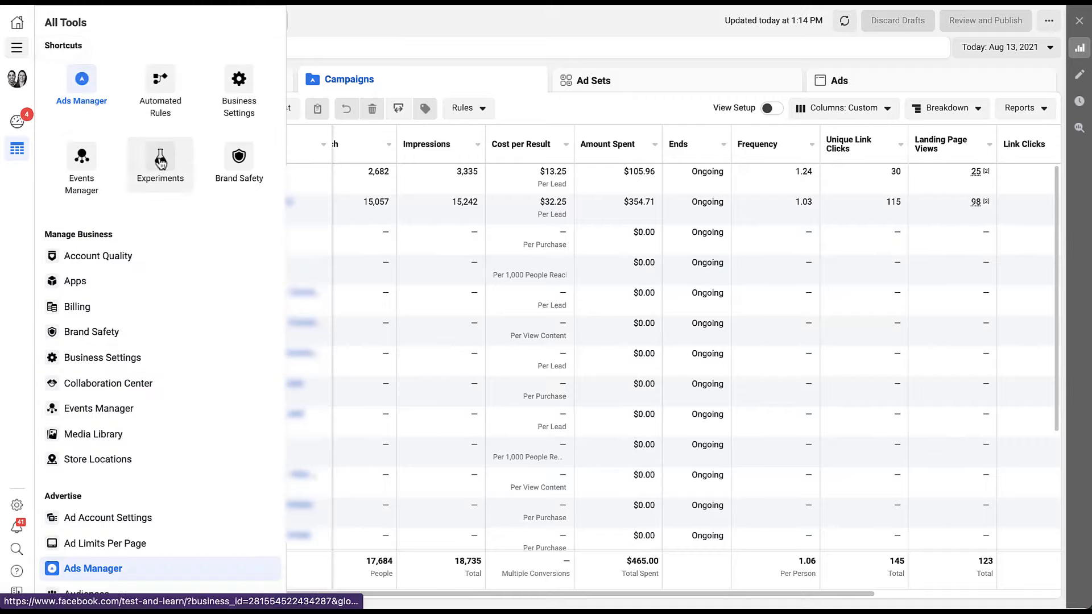
pyautogui.click(161, 163)
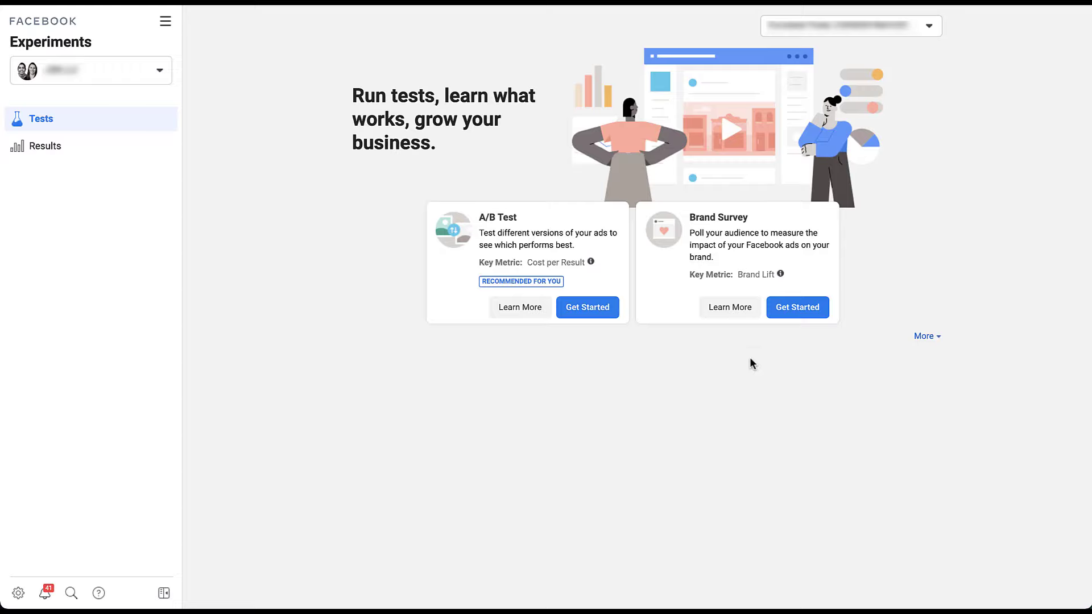
pyautogui.moveTo(780, 274)
pyautogui.click(804, 299)
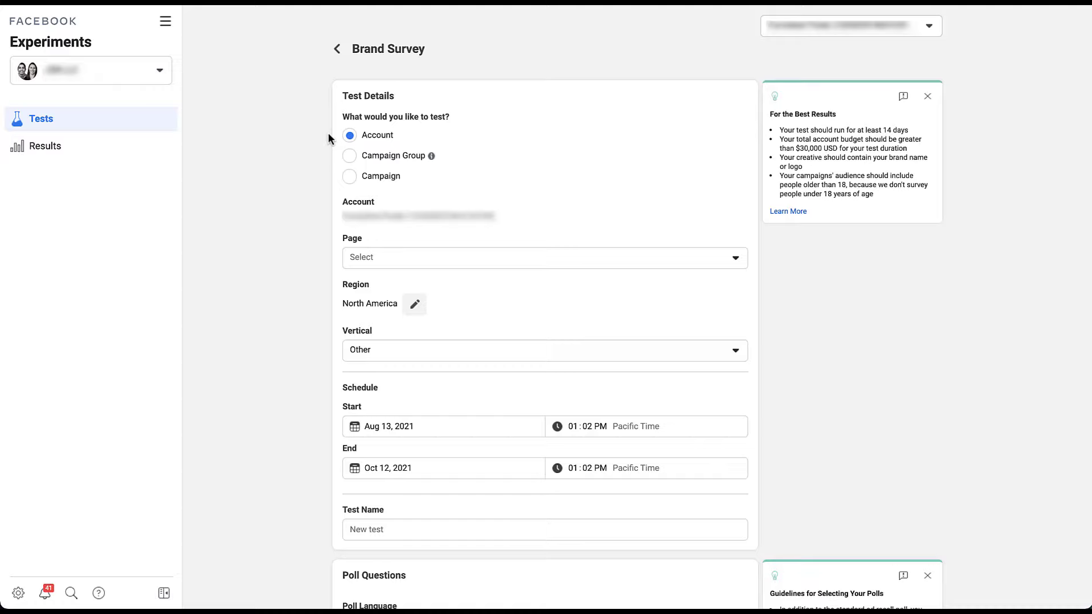
# Set the test scope to Campaign Group and add both available campaigns to it.
pyautogui.click(350, 156)
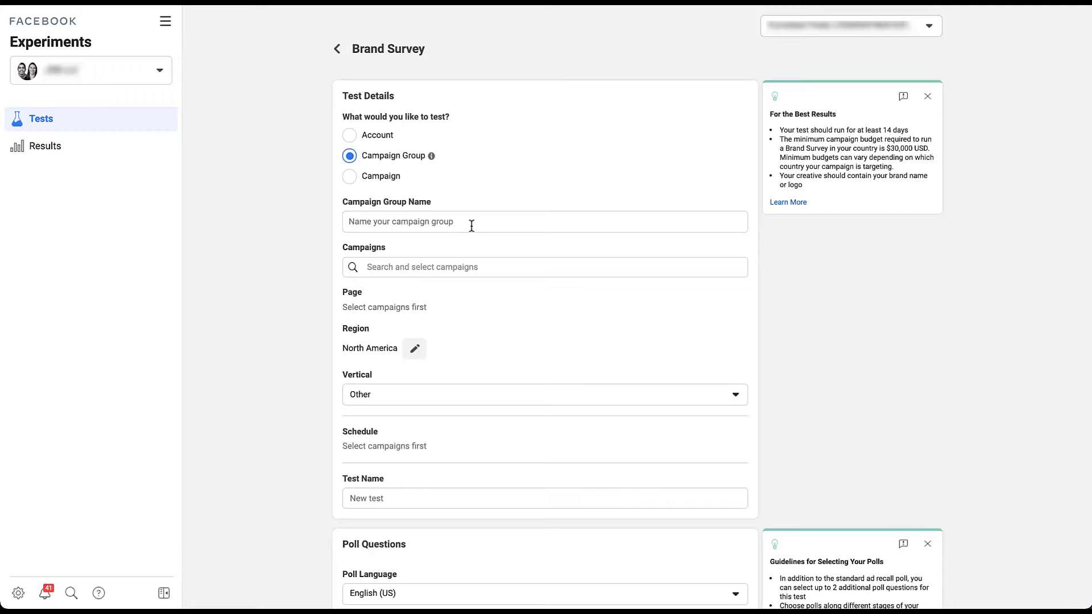
pyautogui.click(487, 269)
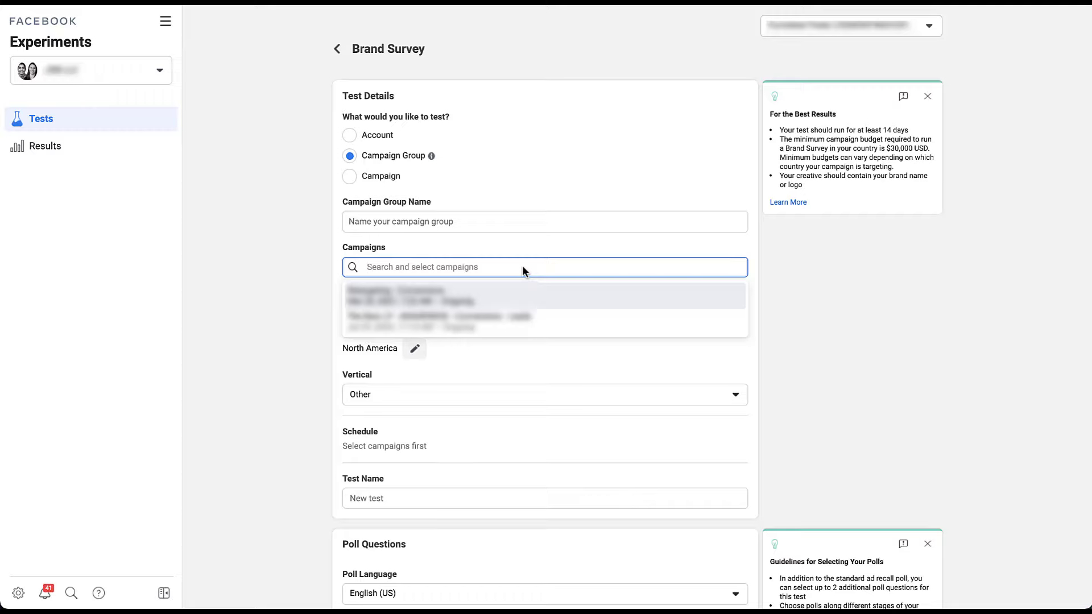
pyautogui.click(536, 301)
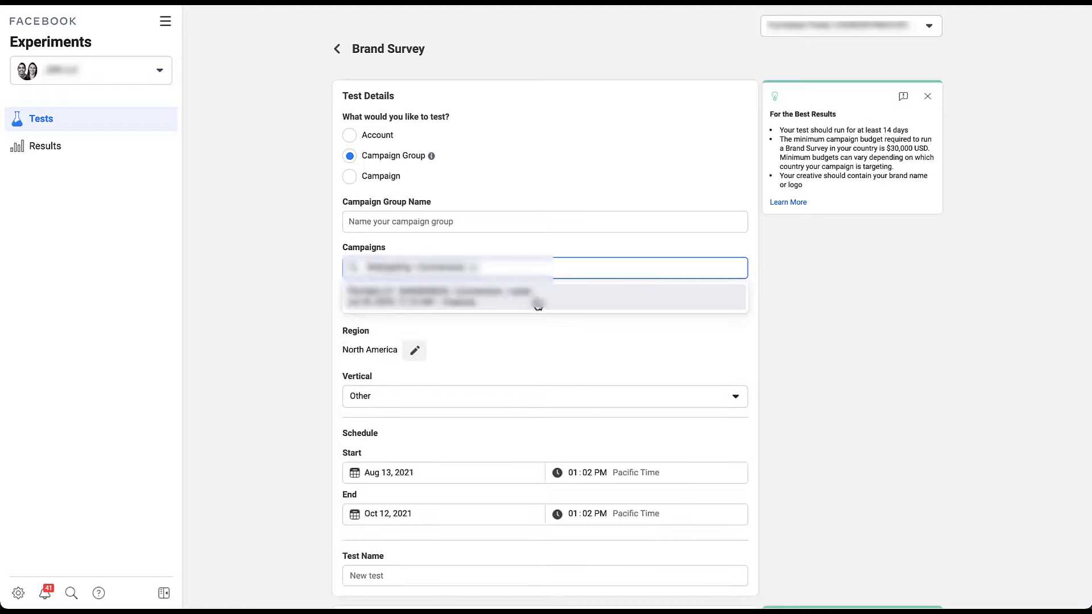
pyautogui.click(535, 300)
pyautogui.click(277, 246)
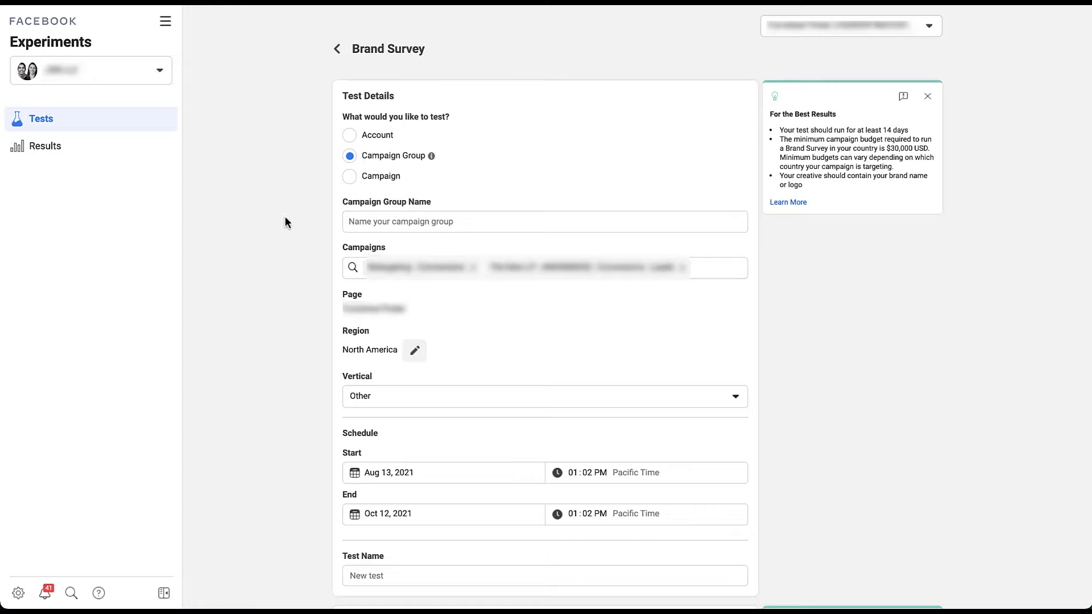
# Switch the test scope to Campaign and select the second campaign offered.
pyautogui.click(349, 176)
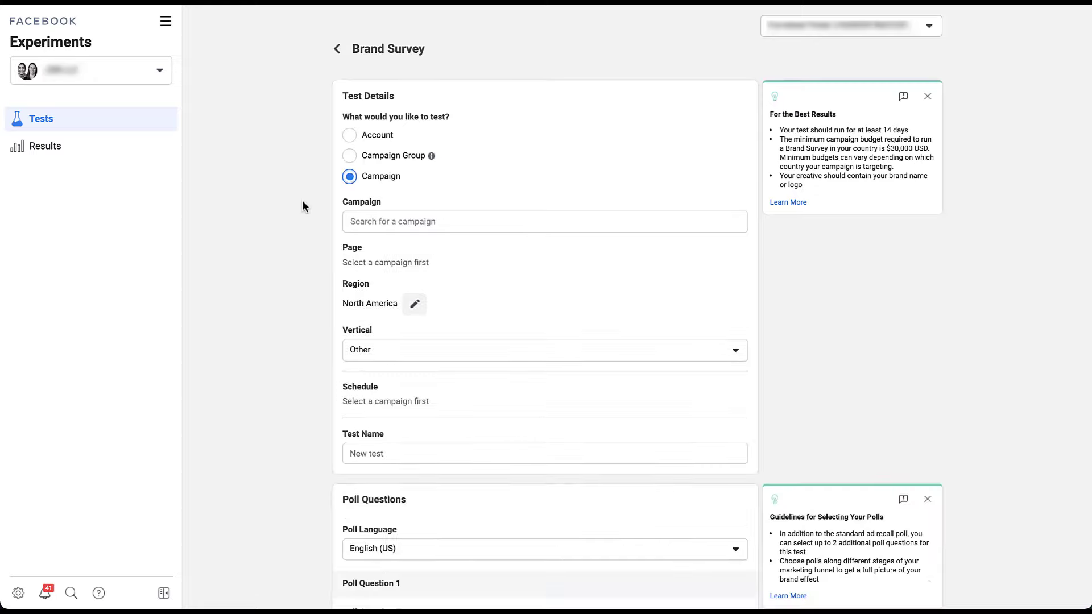
pyautogui.click(500, 225)
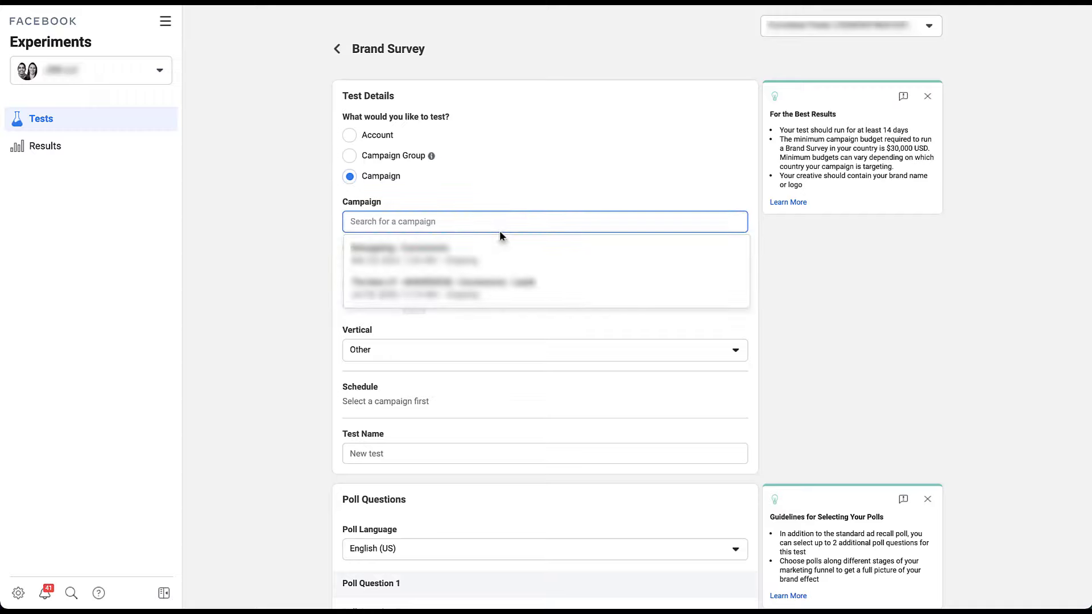
pyautogui.click(530, 285)
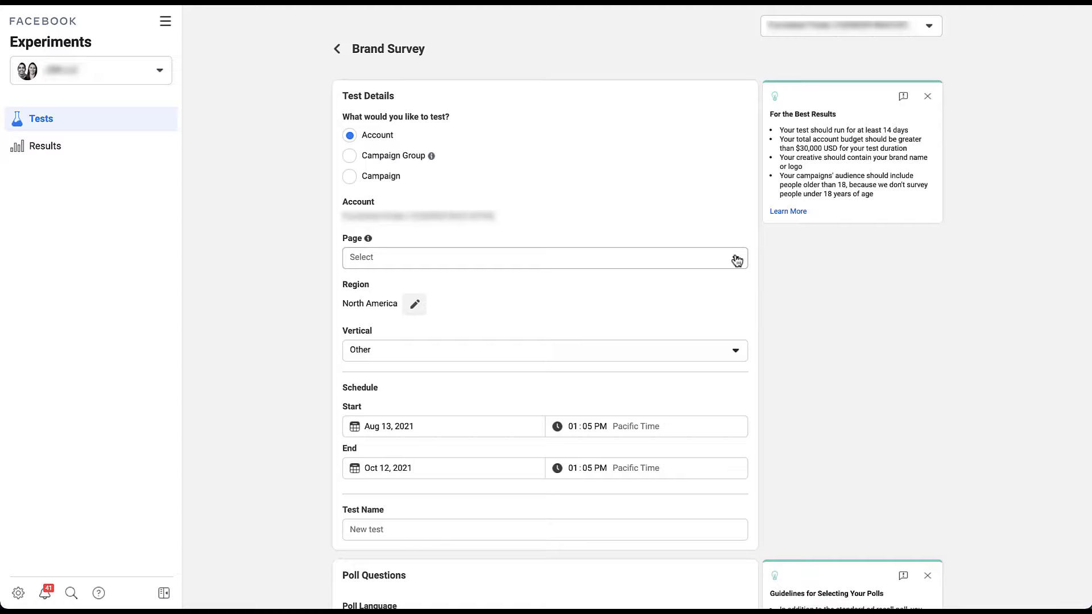
# Examine the available Page, Region and Vertical choices in the account-level test details.
pyautogui.click(737, 261)
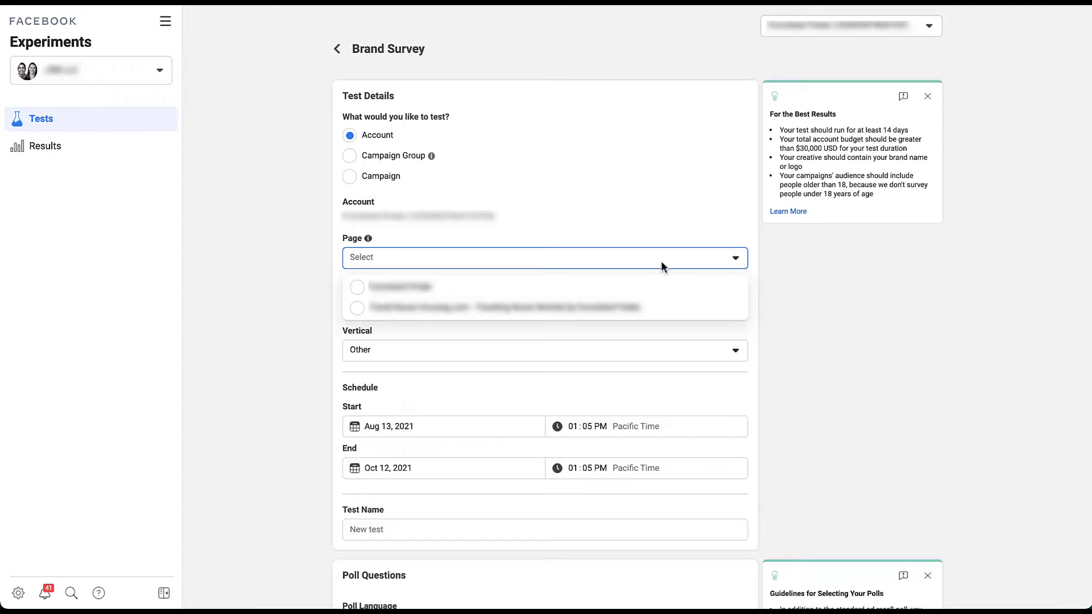
pyautogui.click(290, 249)
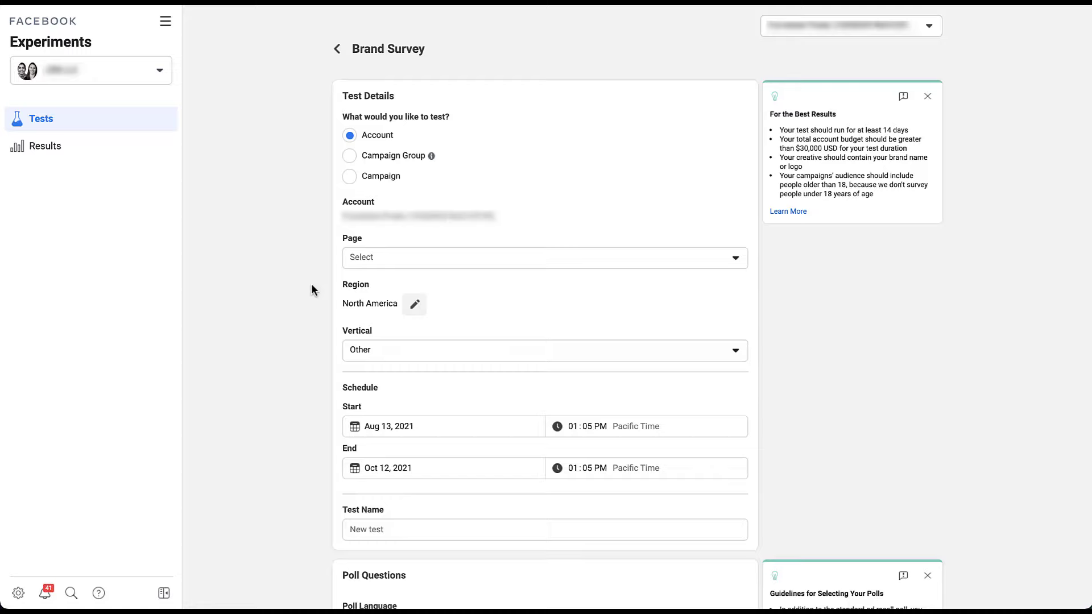
pyautogui.click(421, 310)
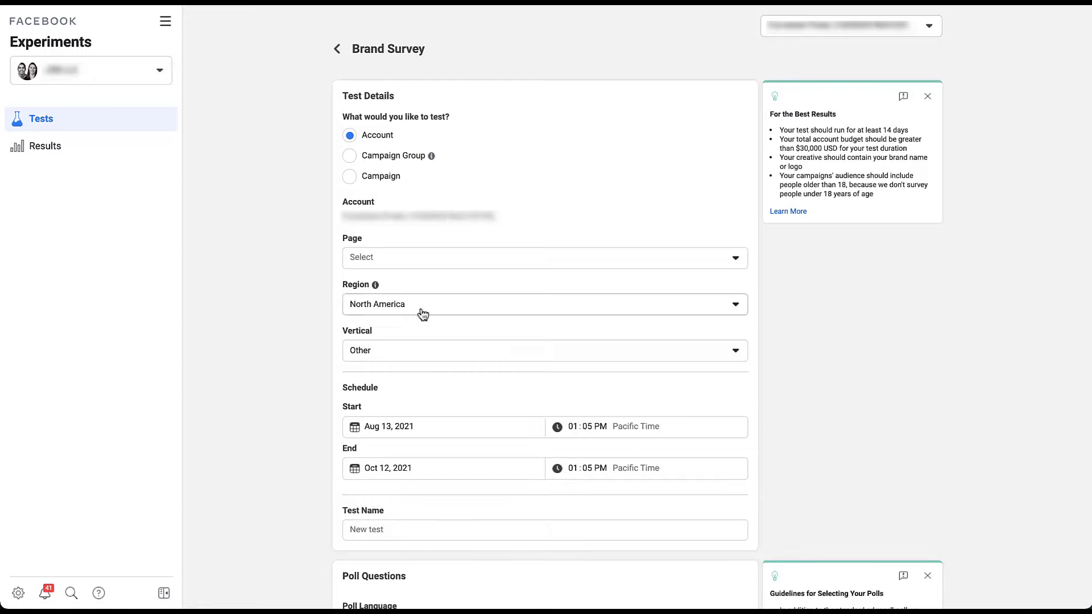
pyautogui.click(518, 311)
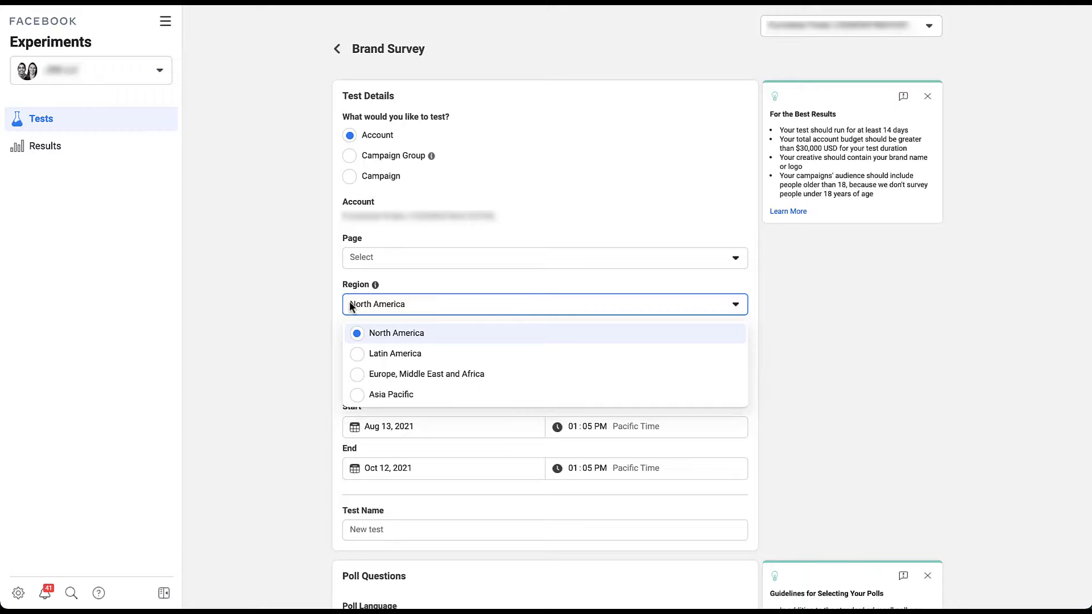
pyautogui.click(293, 305)
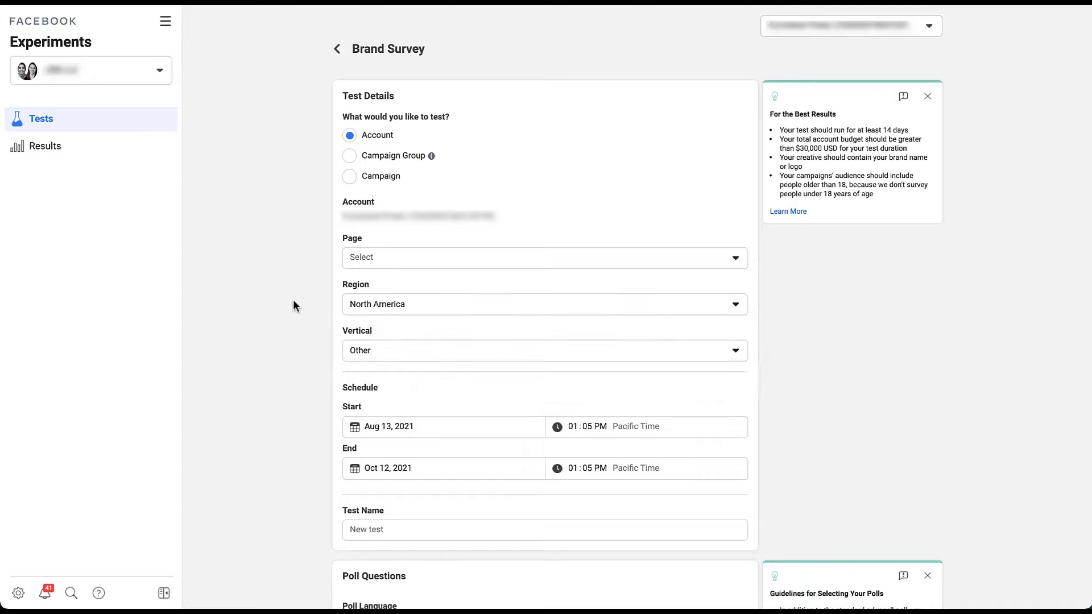
pyautogui.click(412, 356)
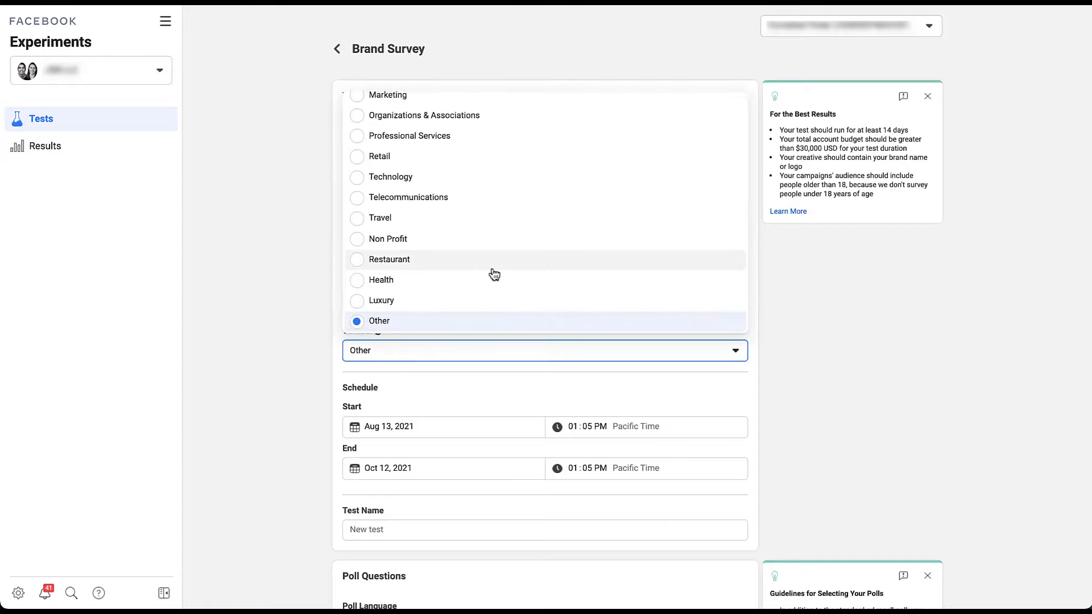
pyautogui.scroll(5, 495, 274)
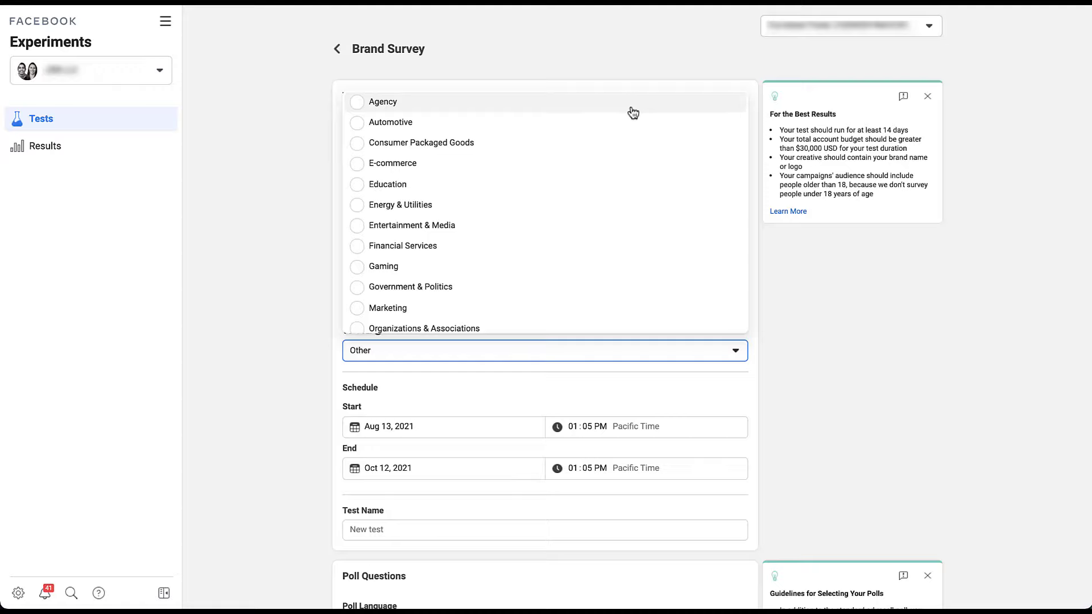
pyautogui.scroll(-3, 633, 112)
pyautogui.scroll(-2, 633, 112)
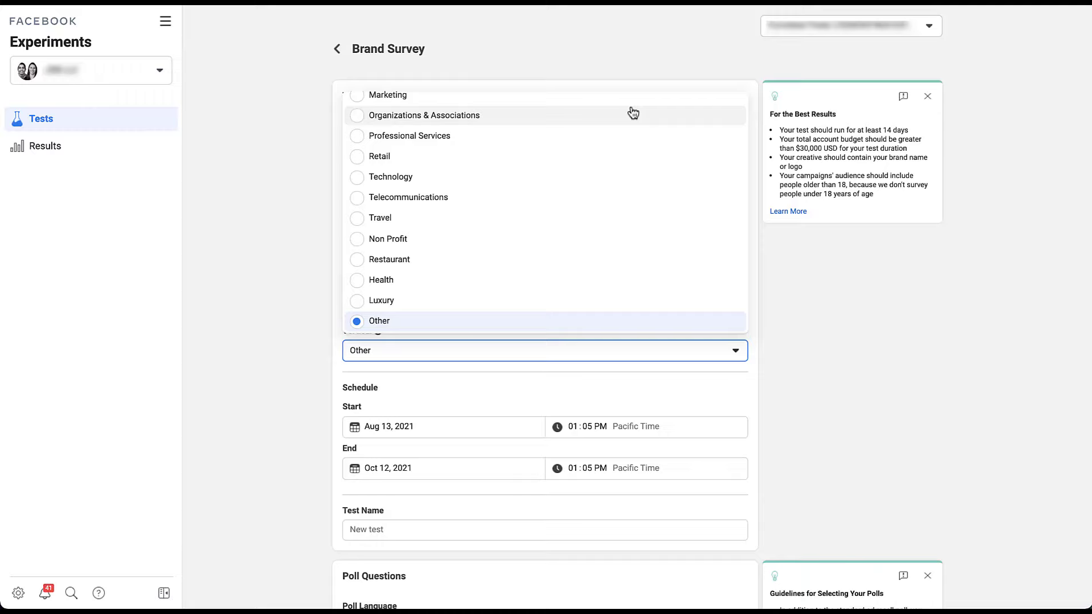
pyautogui.click(284, 392)
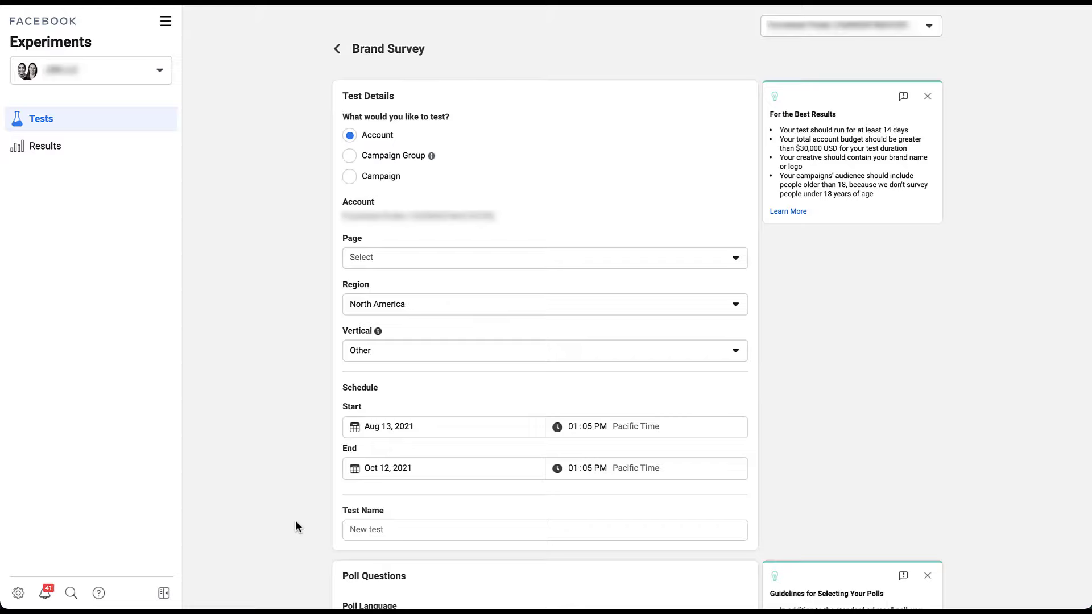
# Look through the full list of languages available for the poll questions.
pyautogui.scroll(-6, 295, 519)
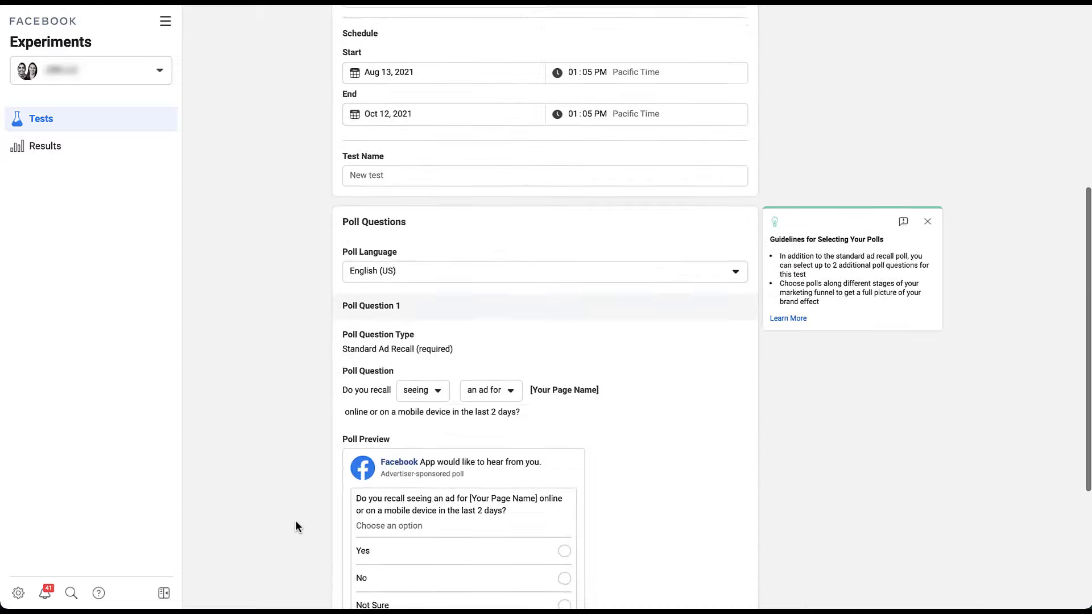
pyautogui.scroll(-3, 295, 520)
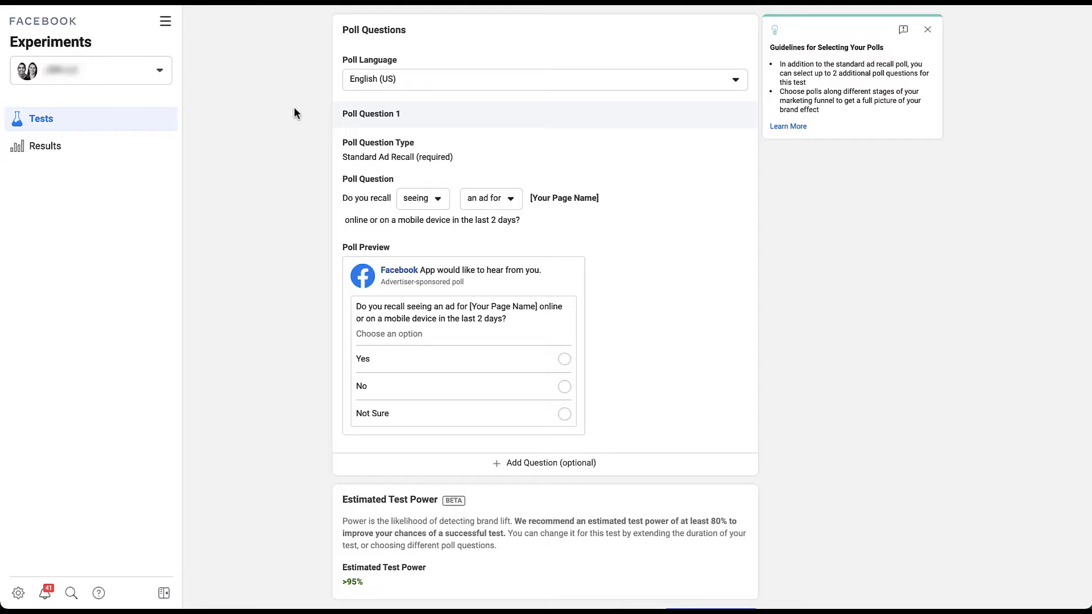
pyautogui.click(721, 88)
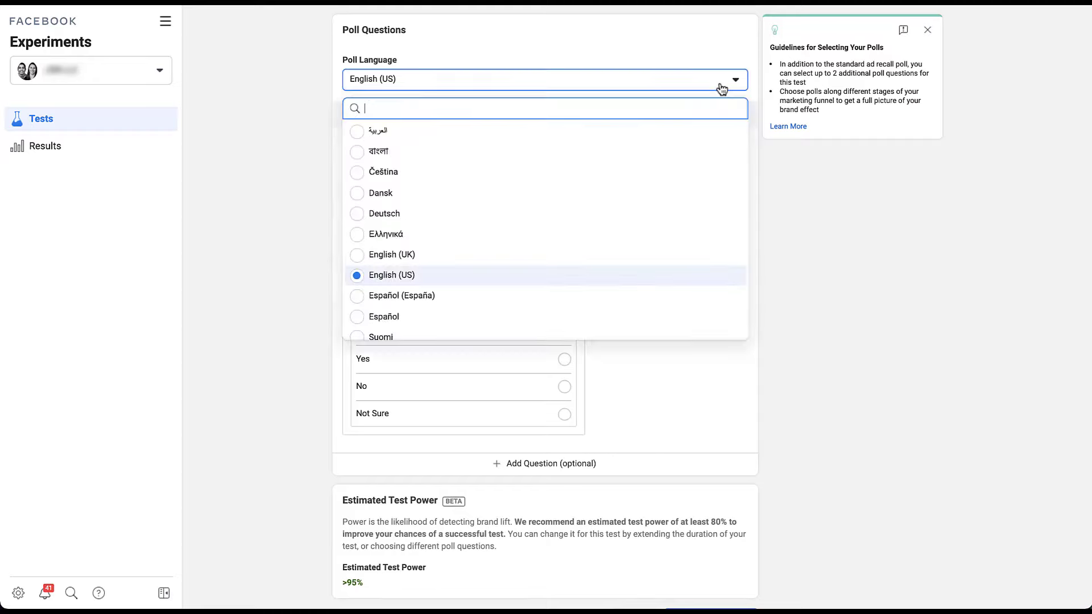
pyautogui.scroll(-3, 695, 221)
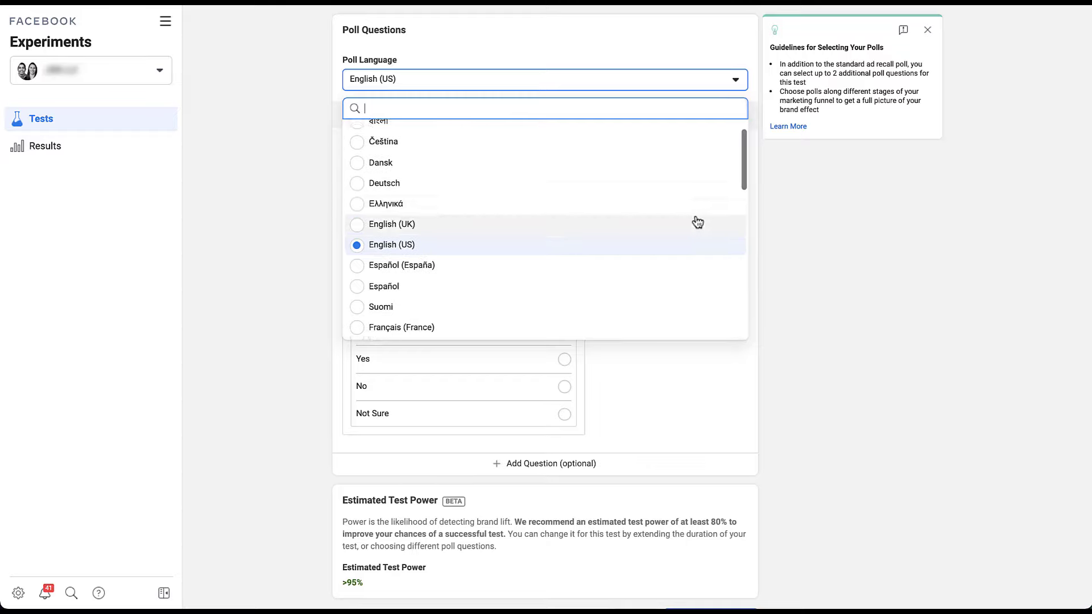
pyautogui.scroll(-6, 697, 222)
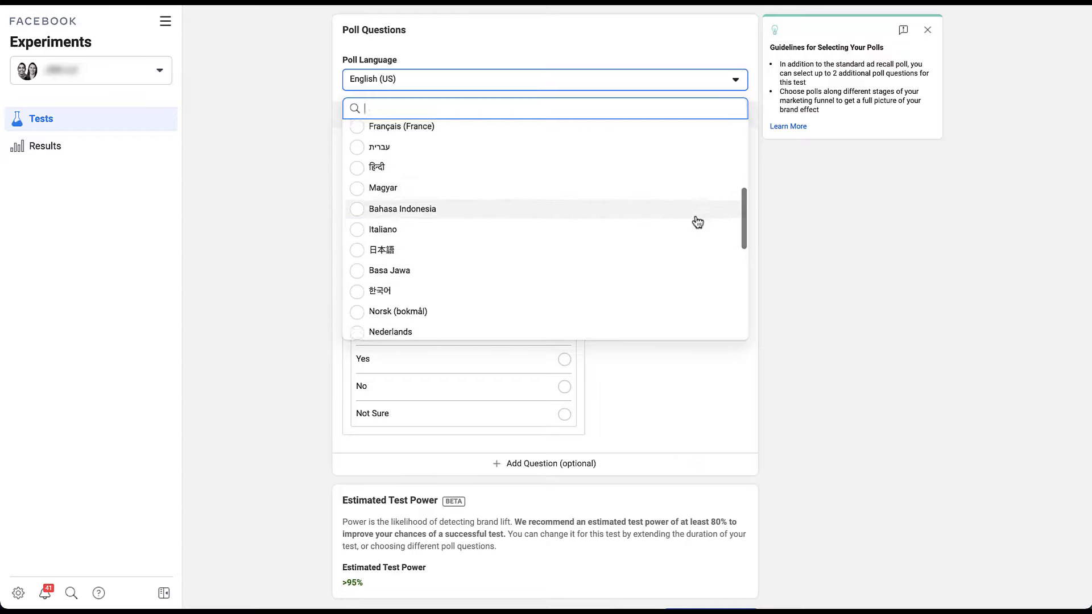
pyautogui.scroll(-5, 697, 222)
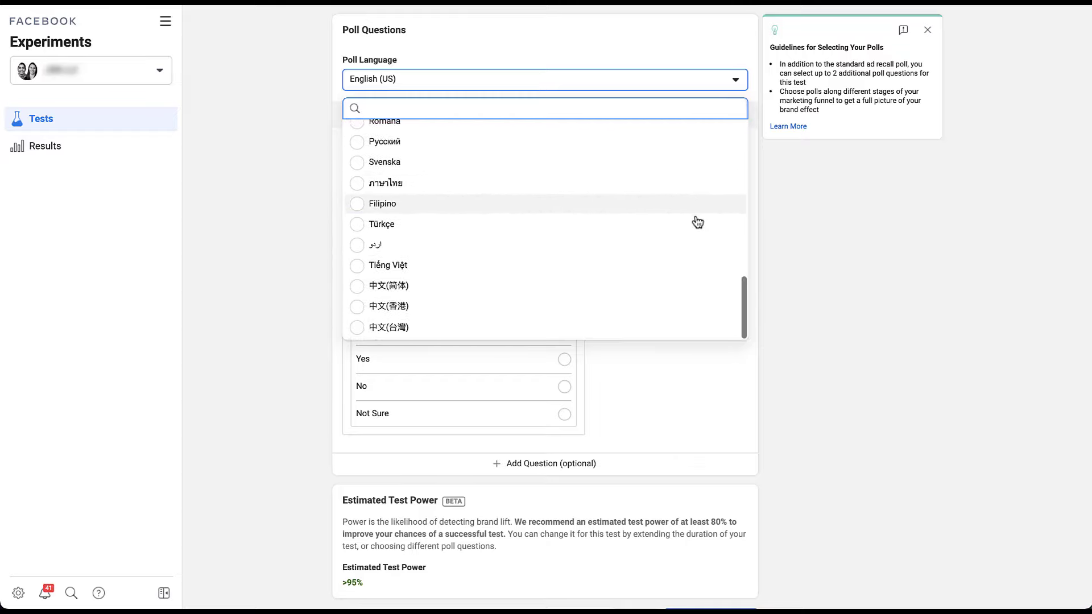
pyautogui.click(320, 81)
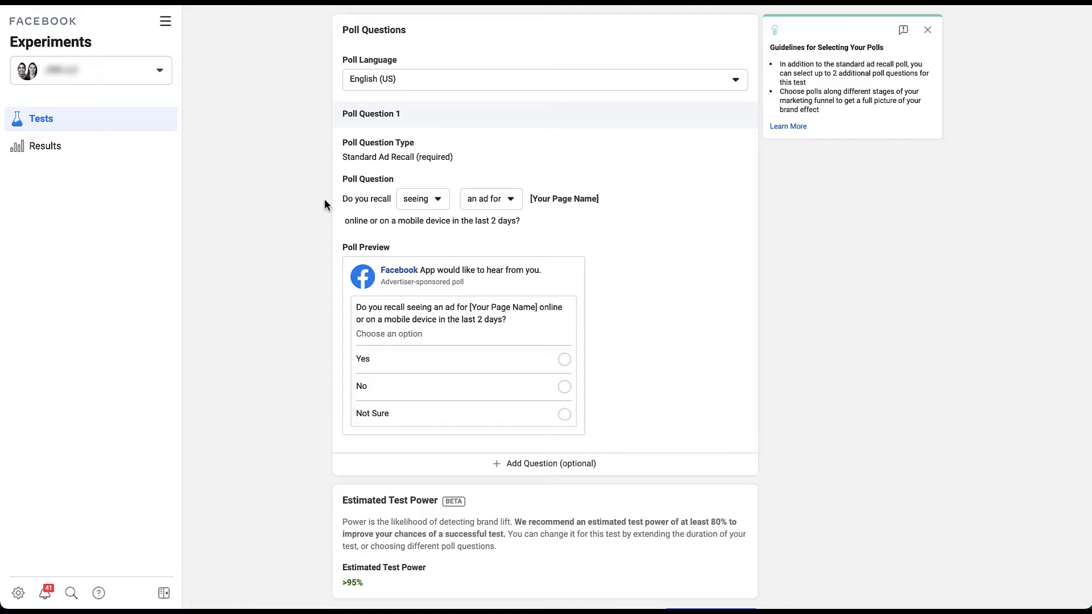
# Review the wording choices for the Standard Ad Recall question and set its content phrase to "a post about".
pyautogui.click(440, 200)
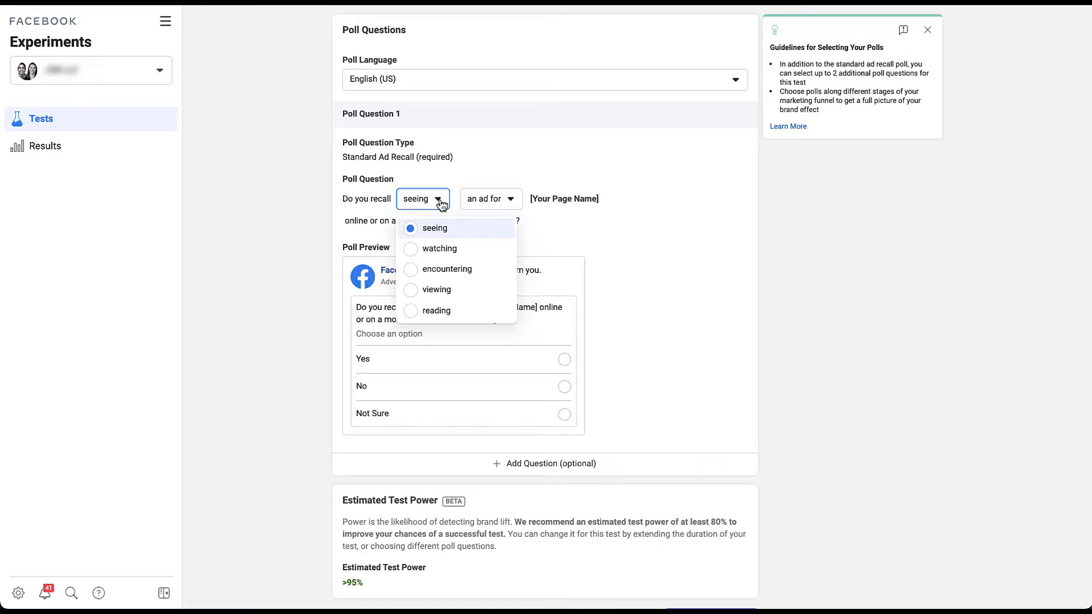
pyautogui.click(468, 180)
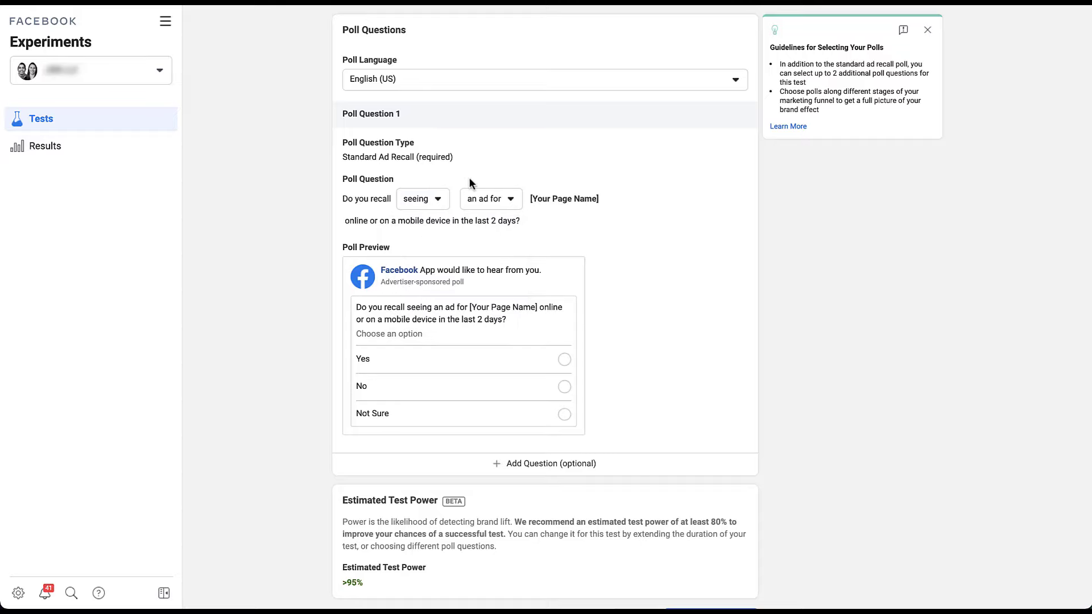
pyautogui.click(517, 202)
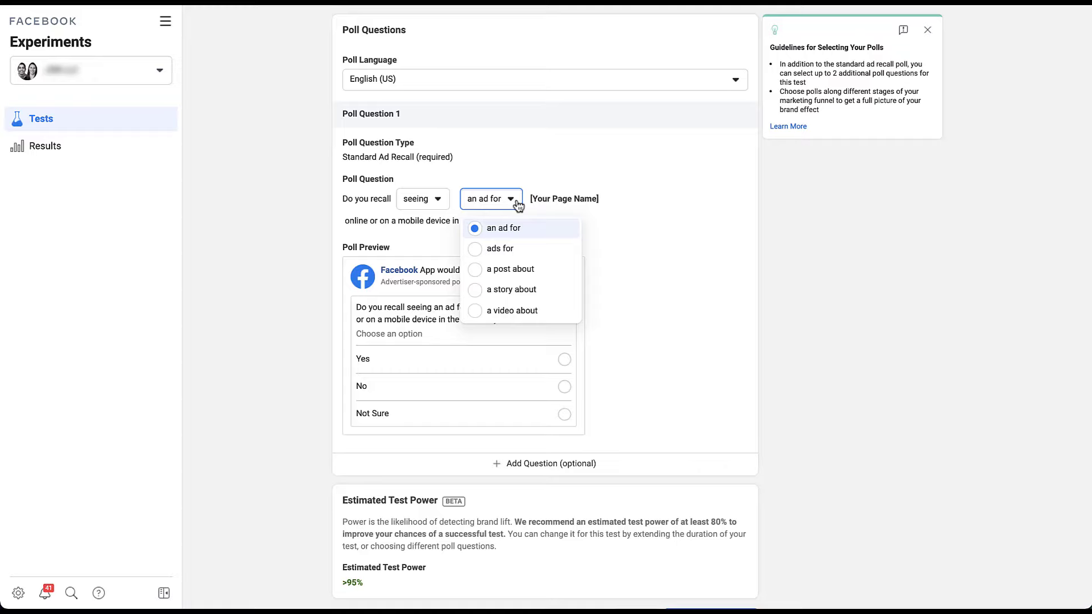
pyautogui.click(605, 208)
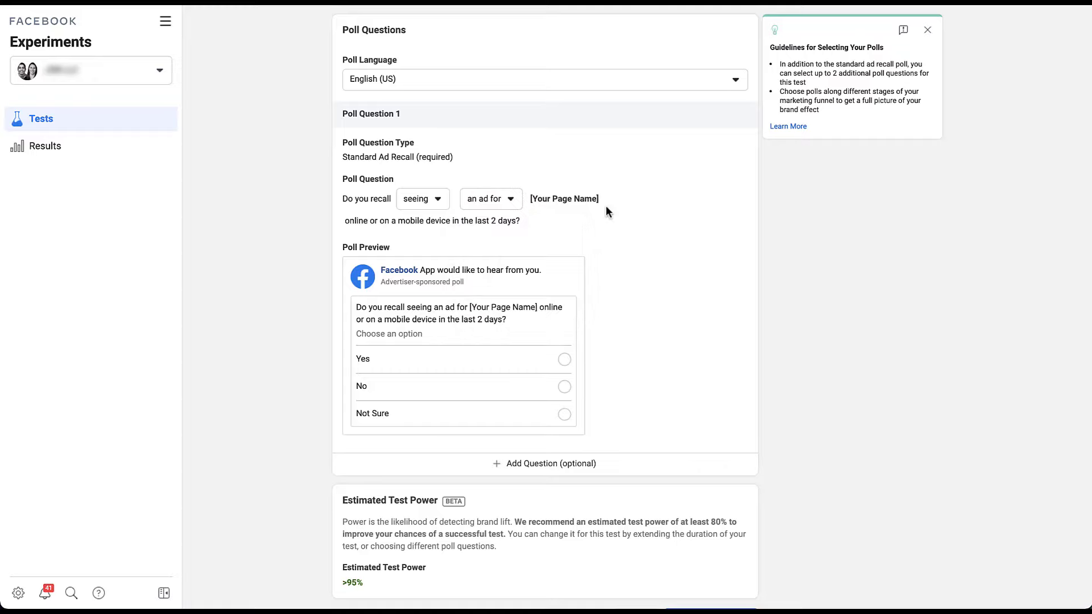
pyautogui.click(514, 206)
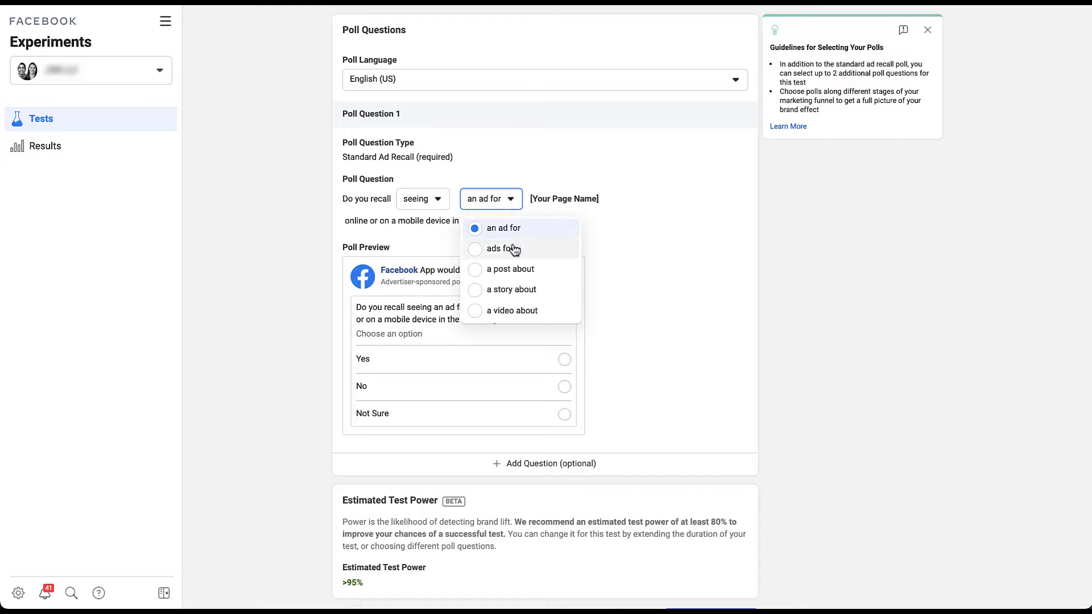
pyautogui.click(521, 272)
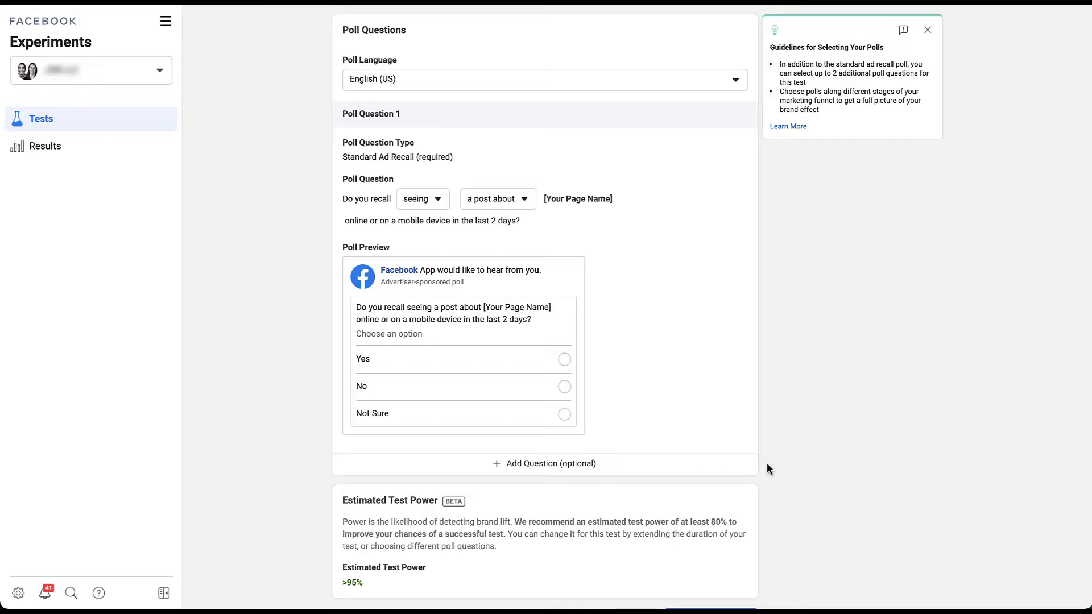
# Add an optional second poll question to the brand survey.
pyautogui.click(724, 473)
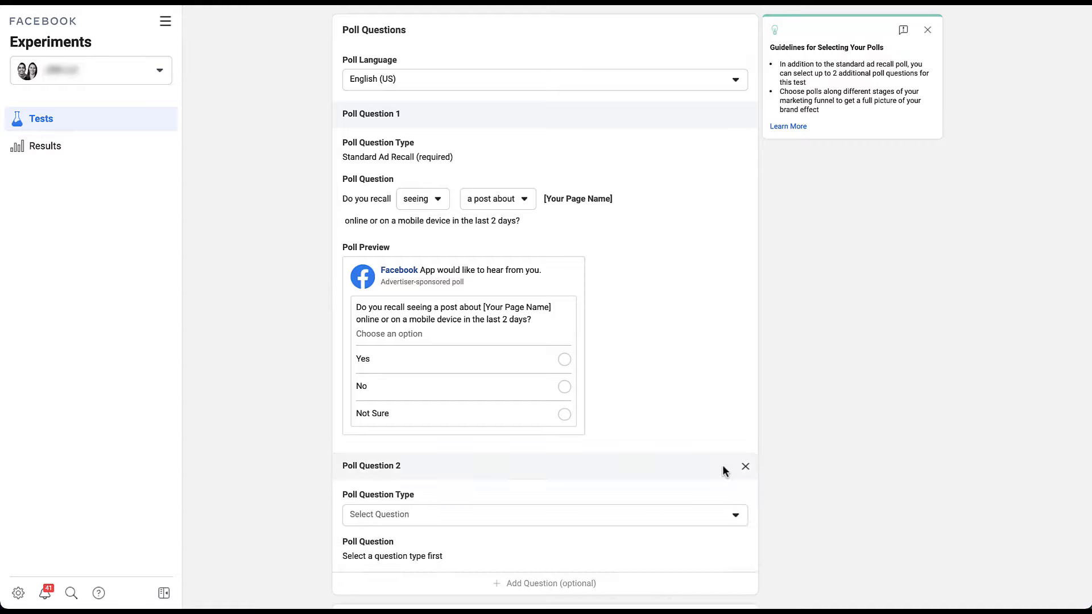
pyautogui.click(739, 470)
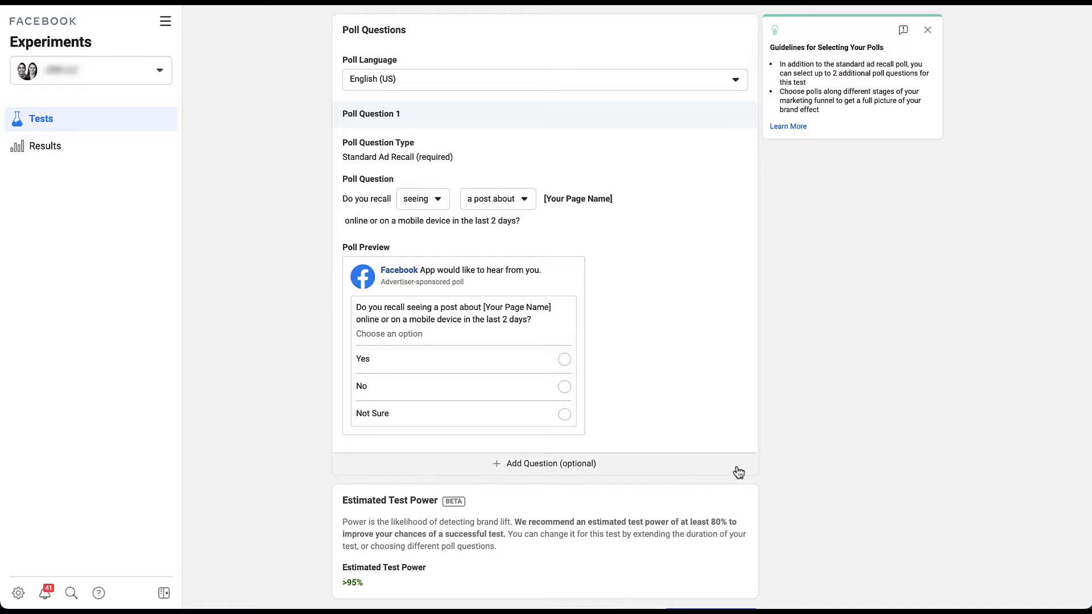
pyautogui.click(738, 472)
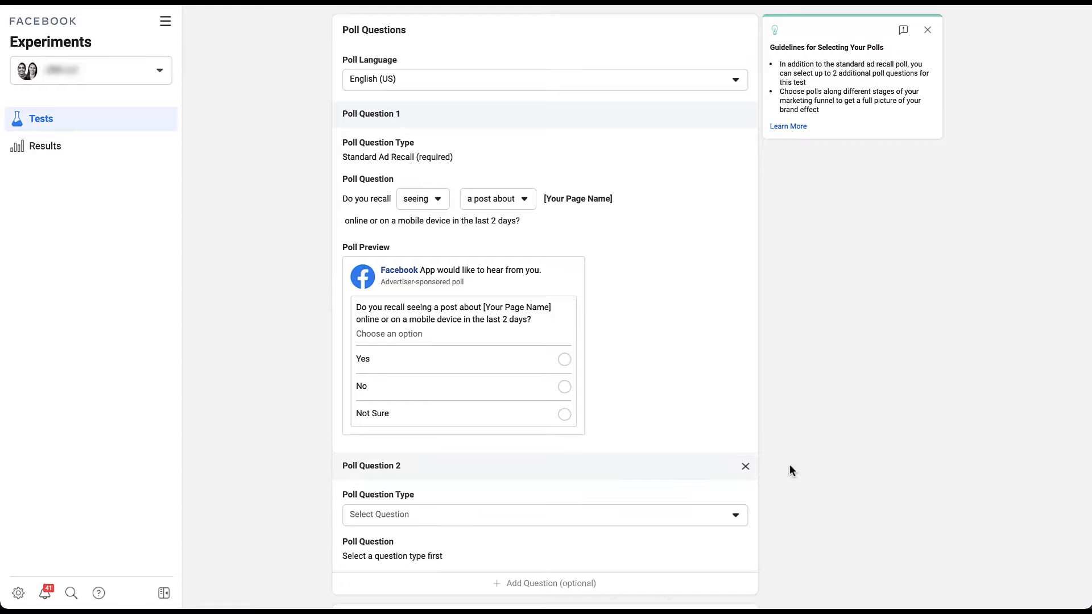
# Set Poll Question 2 to Standard Brand Awareness and review the alternative wordings for "Have you heard of".
pyautogui.scroll(-3, 790, 465)
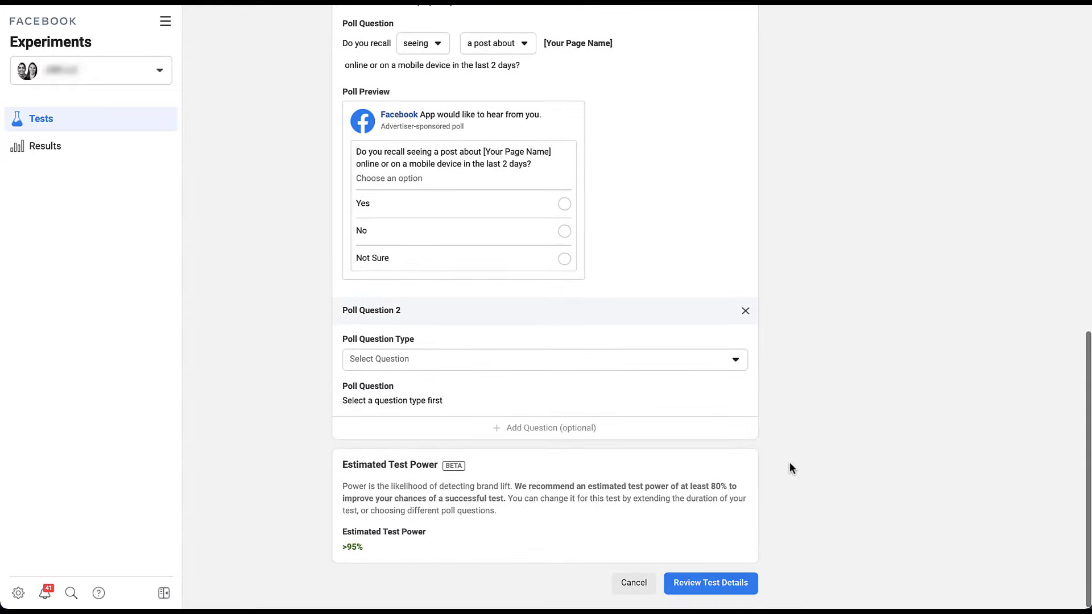
pyautogui.click(738, 363)
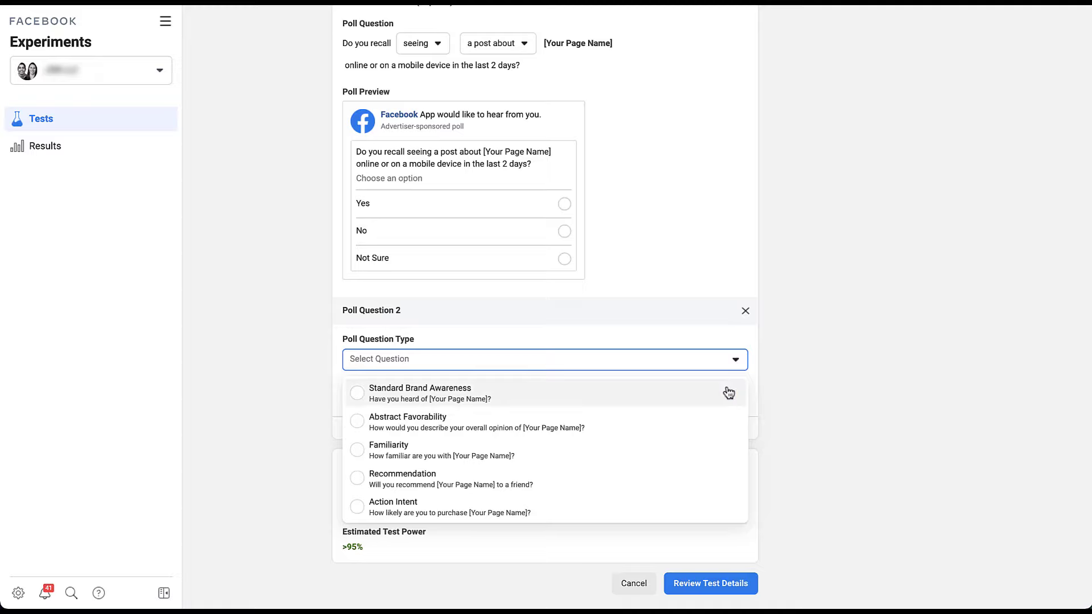
pyautogui.click(727, 389)
pyautogui.scroll(-3, 740, 389)
pyautogui.scroll(-2, 745, 388)
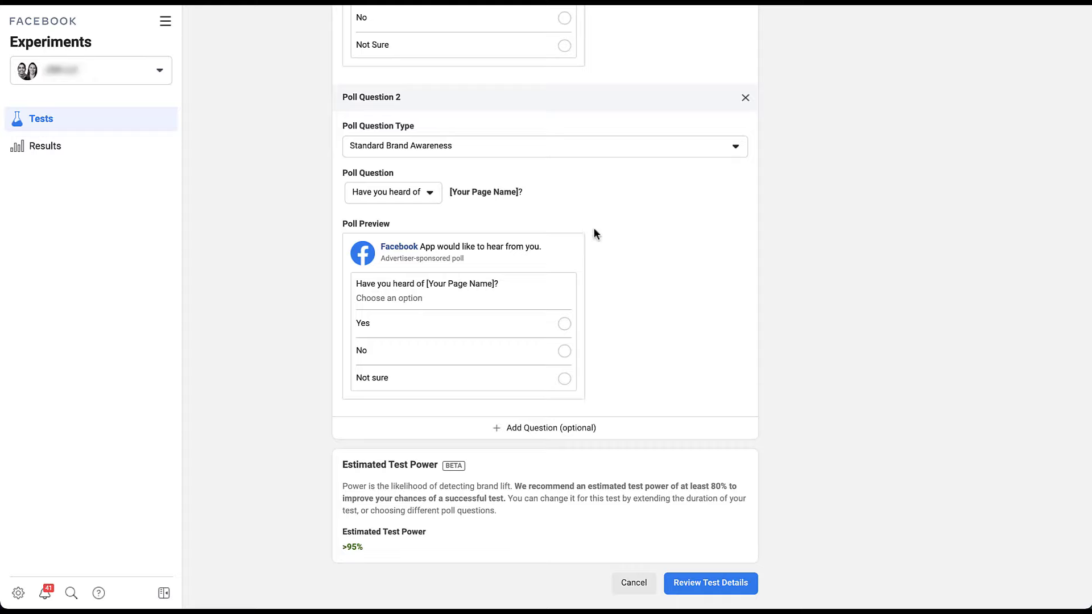
pyautogui.click(431, 196)
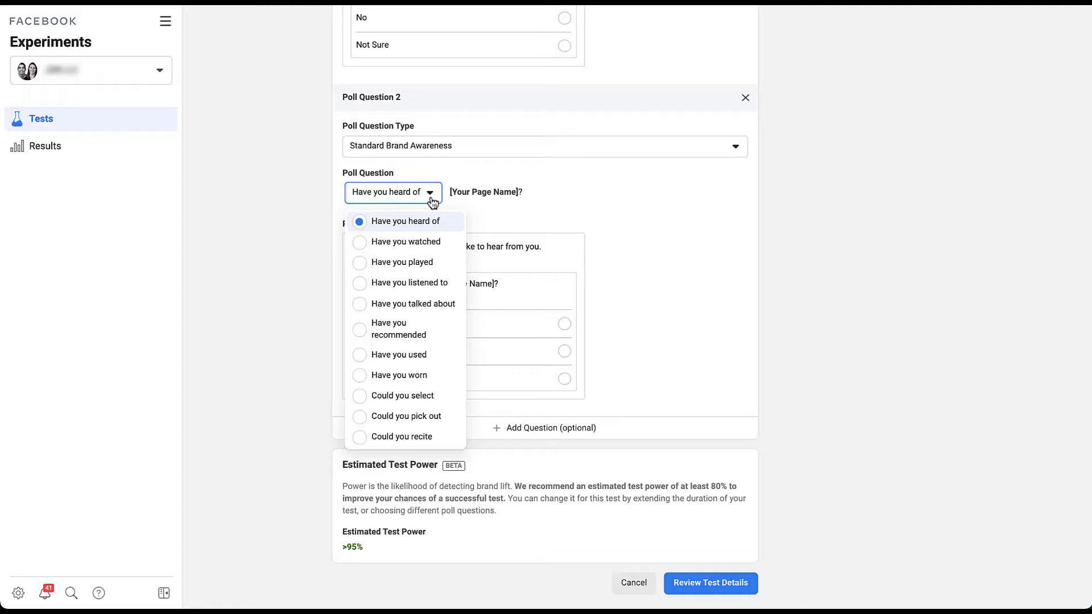
pyautogui.click(585, 196)
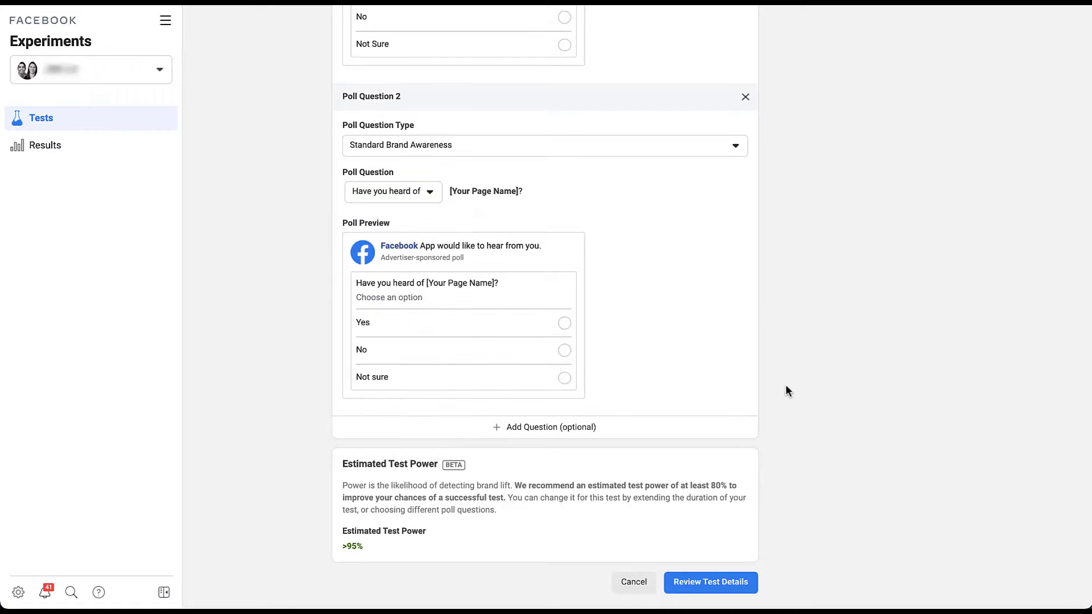
# Add a third poll question of type Abstract Favorability and review the alternative wordings for "overall opinion of".
pyautogui.click(716, 428)
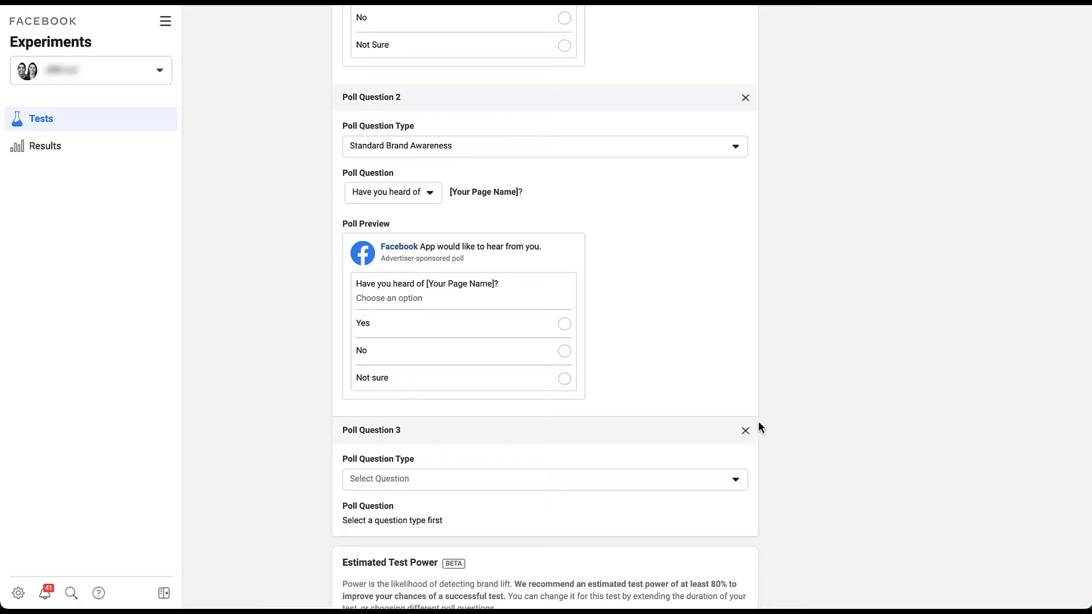
pyautogui.scroll(-3, 784, 475)
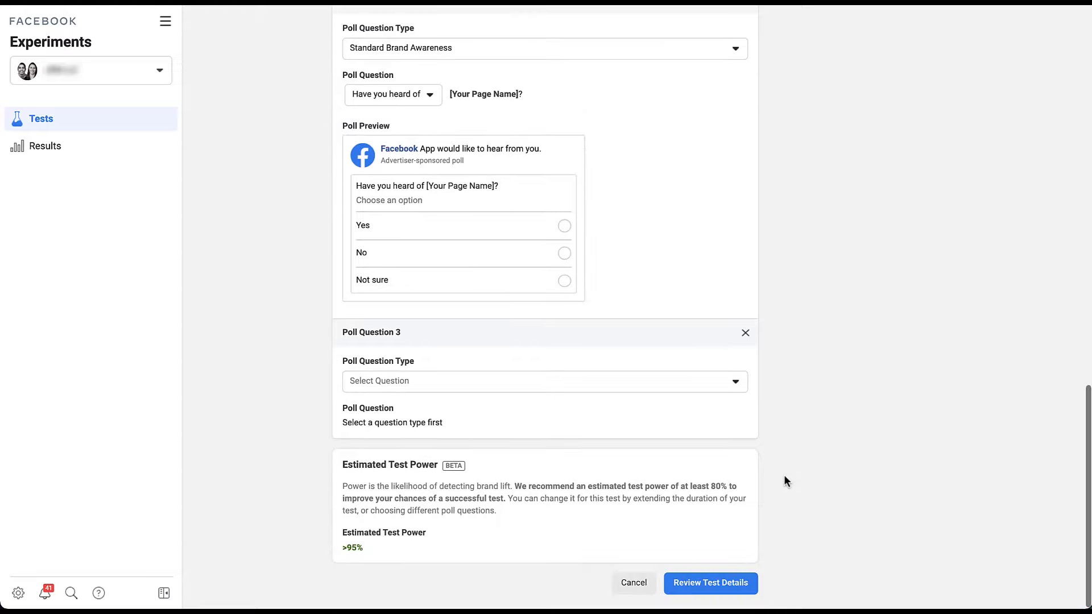
pyautogui.click(737, 383)
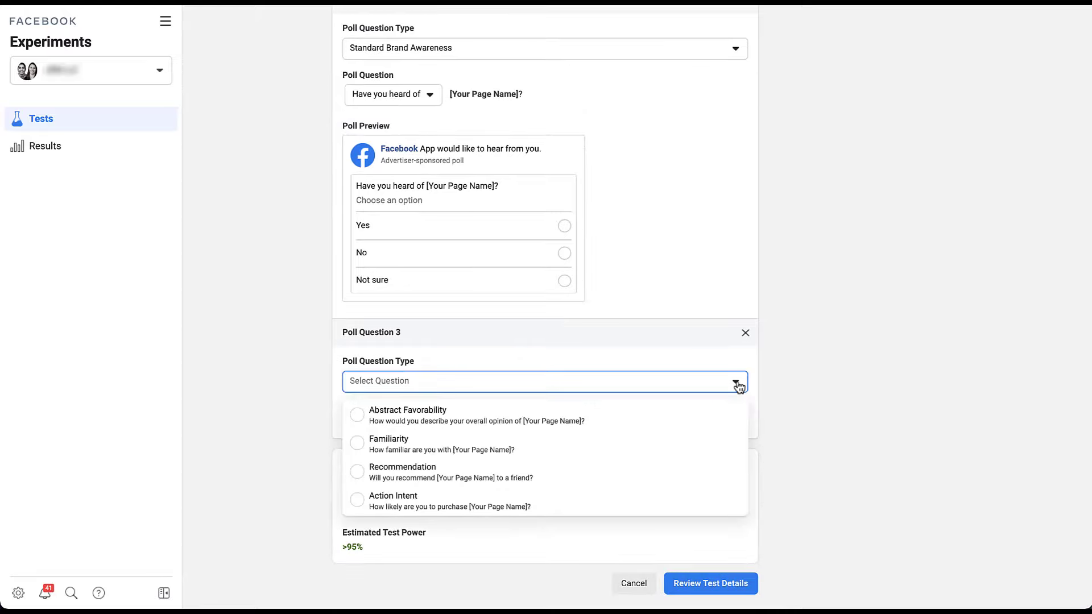
pyautogui.click(661, 429)
pyautogui.scroll(-5, 769, 204)
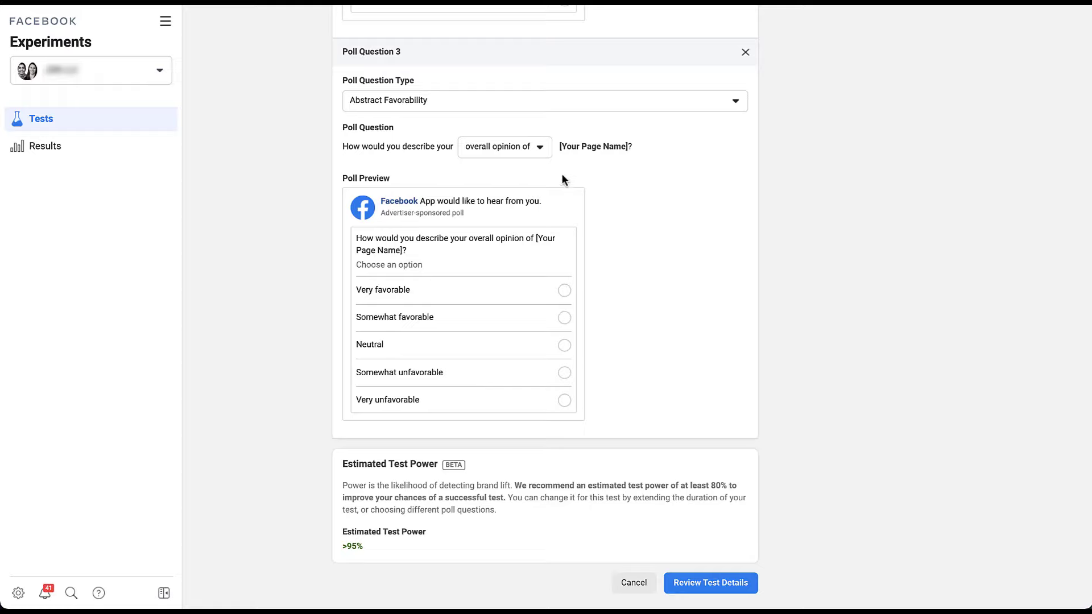
pyautogui.click(543, 152)
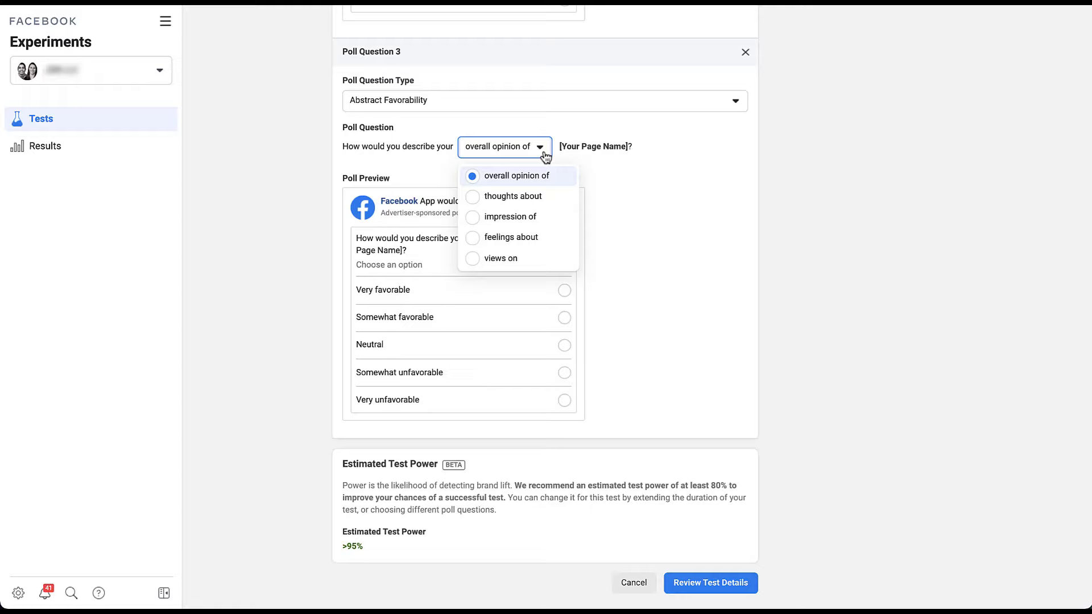
pyautogui.click(666, 184)
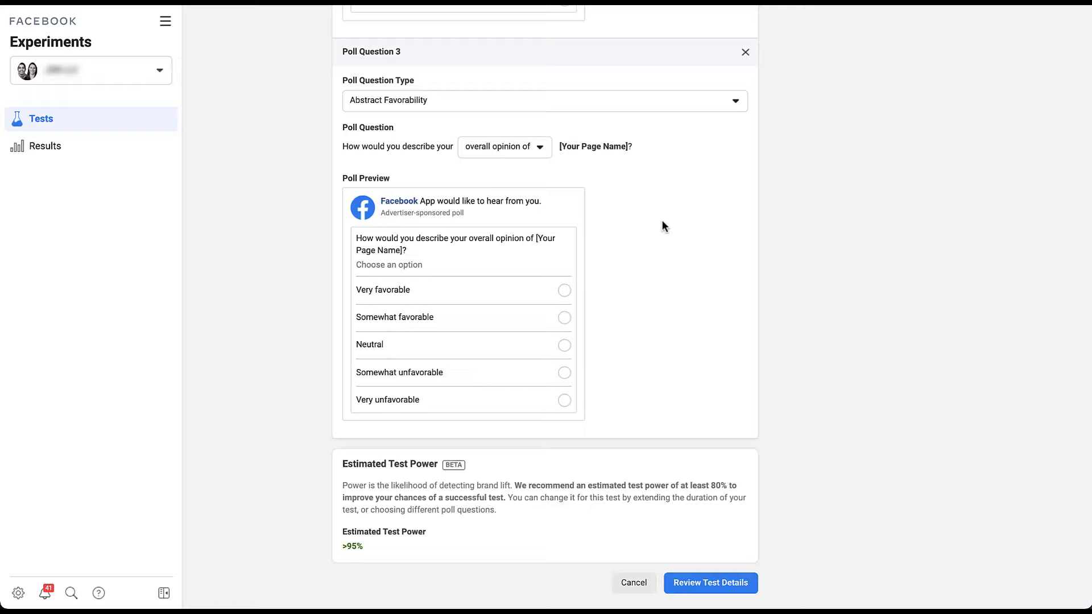
# Change Poll Question 3 to the Familiarity type and review the alternative wordings for "familiar".
pyautogui.click(743, 111)
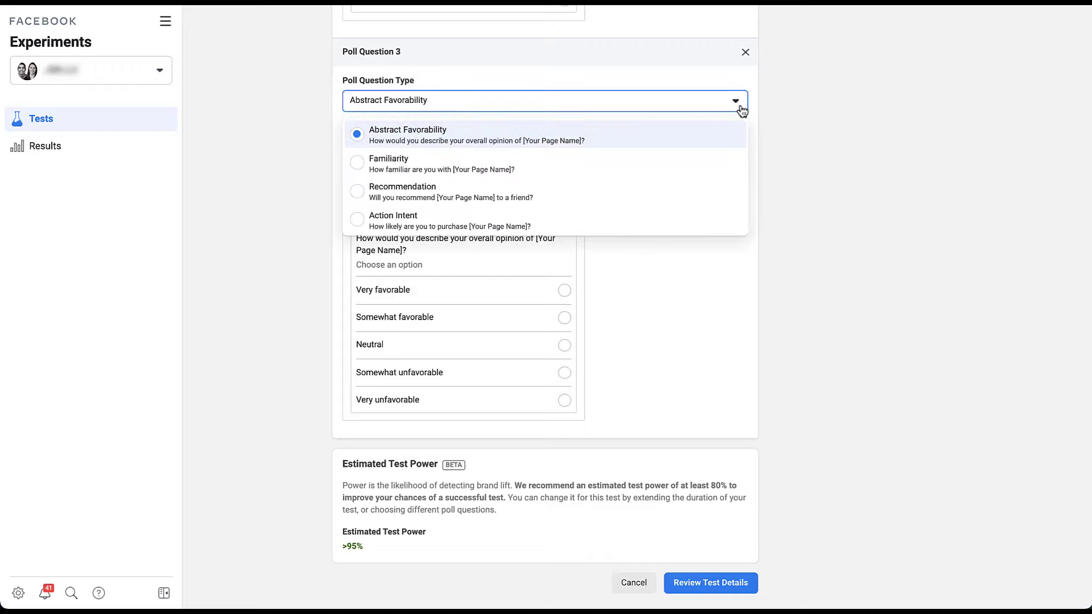
pyautogui.click(724, 165)
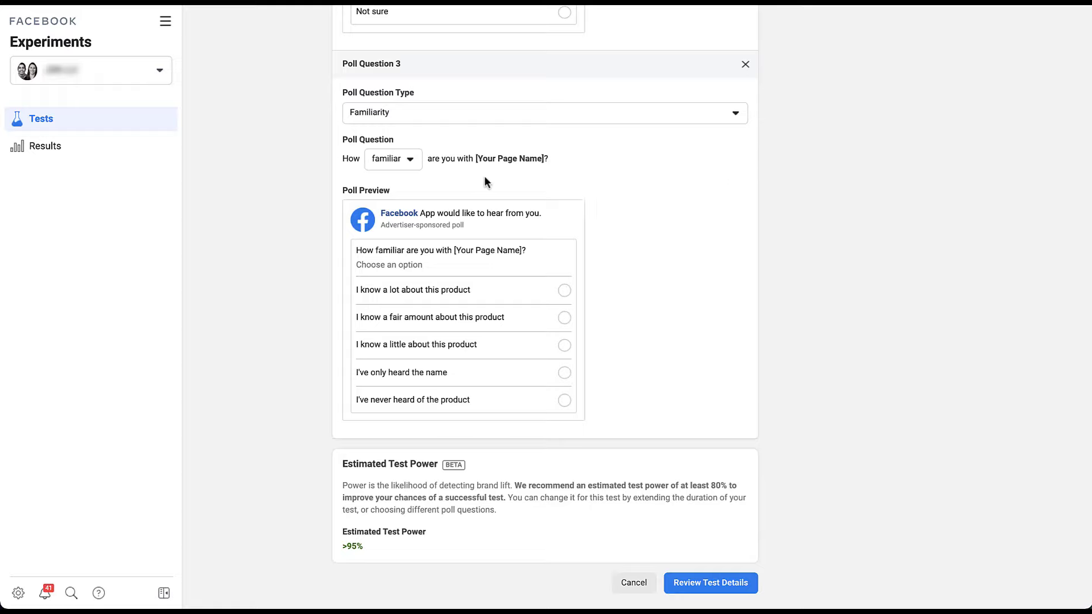
pyautogui.click(414, 162)
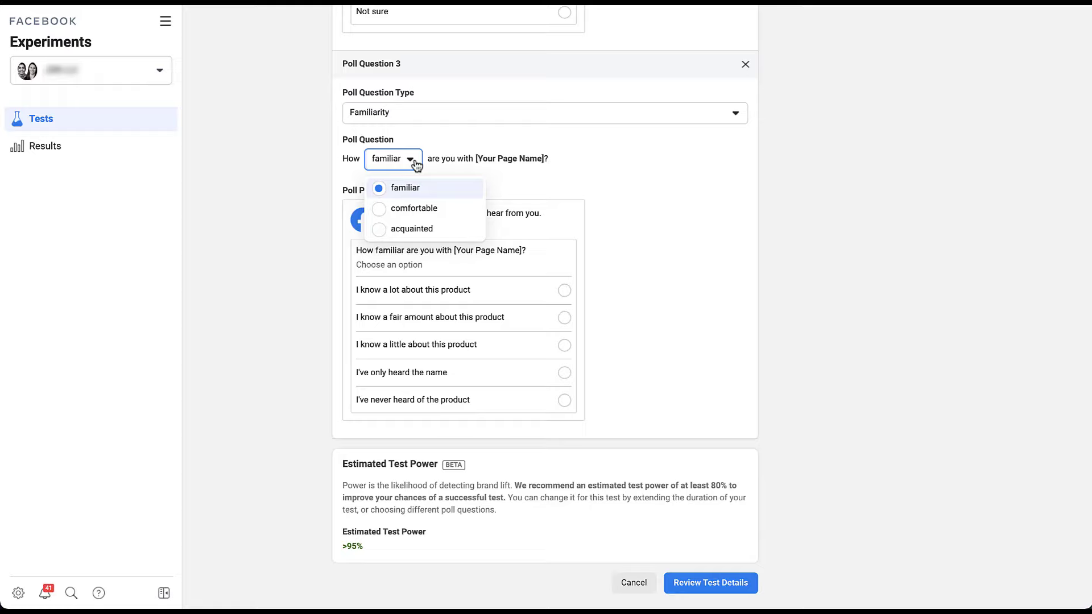
# Switch Poll Question 3 to the Recommendation type and review the wording choices for "Will", "recommend" and "friend".
pyautogui.click(735, 113)
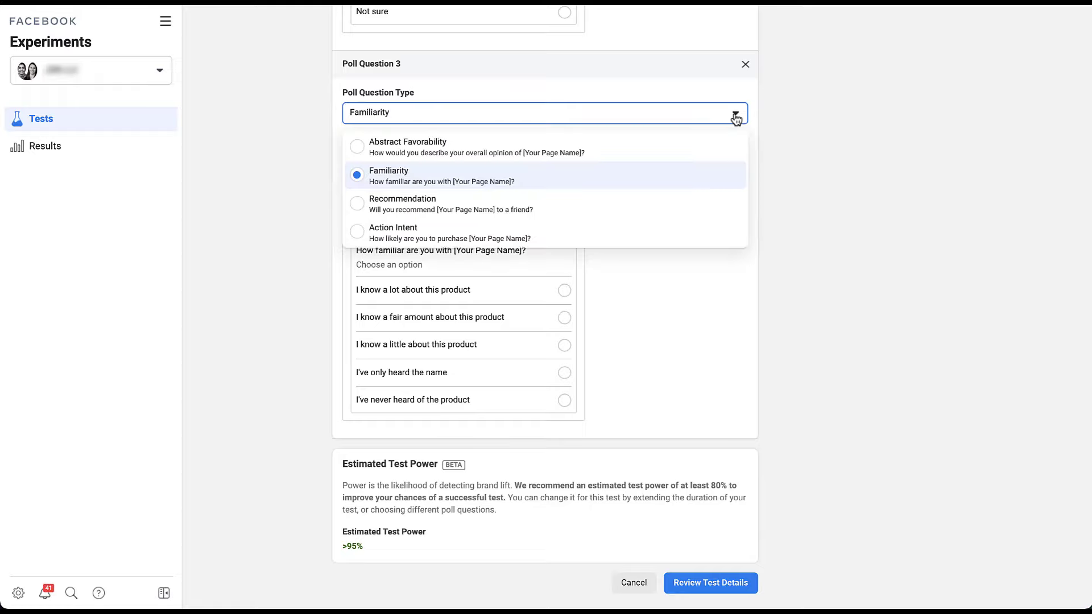
pyautogui.click(715, 211)
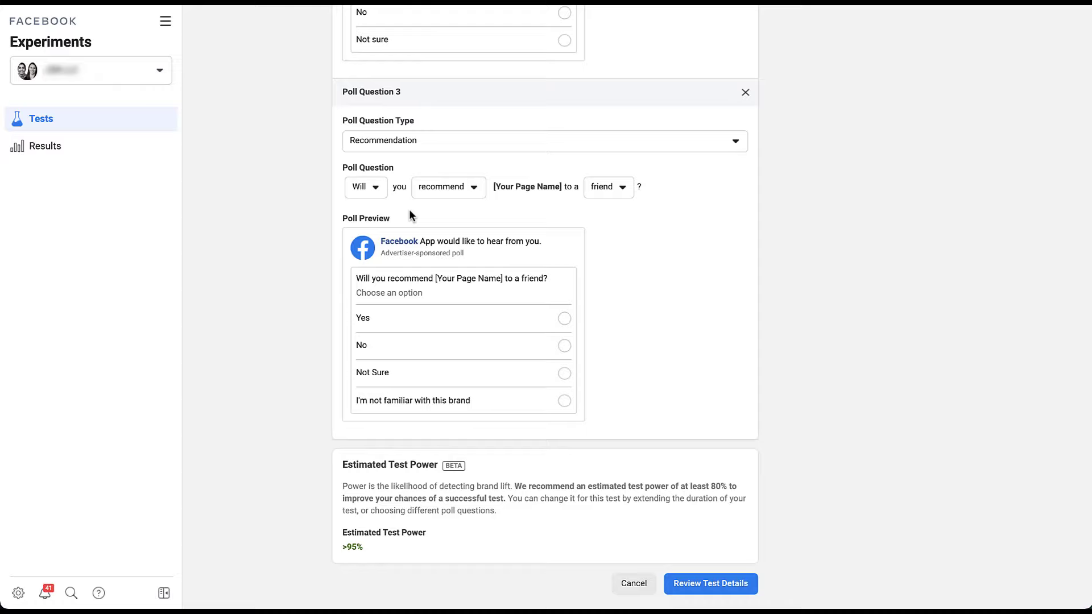
pyautogui.click(377, 197)
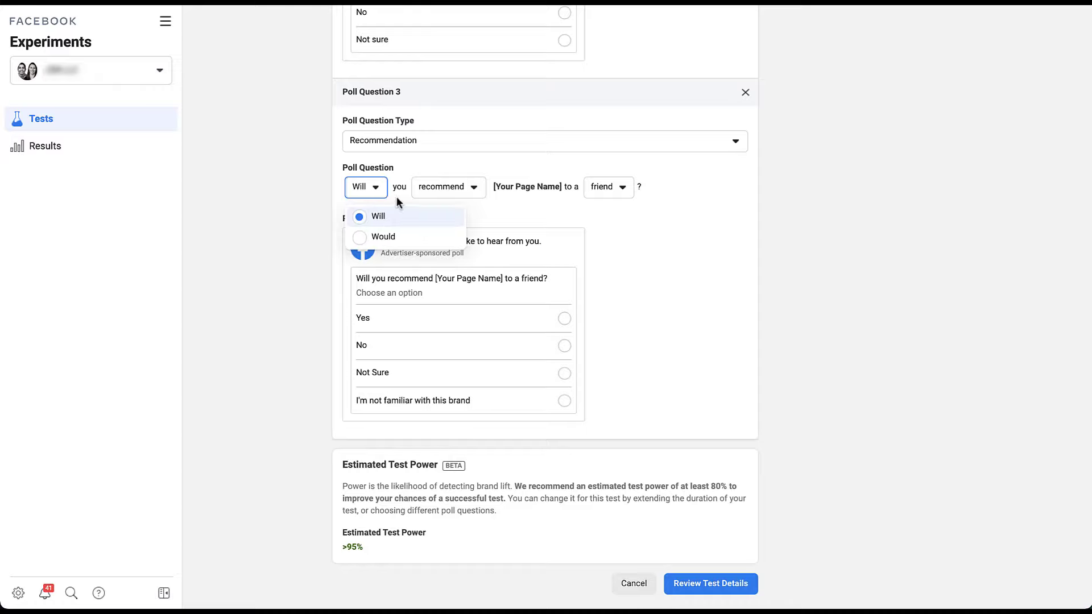
pyautogui.click(497, 207)
pyautogui.click(478, 196)
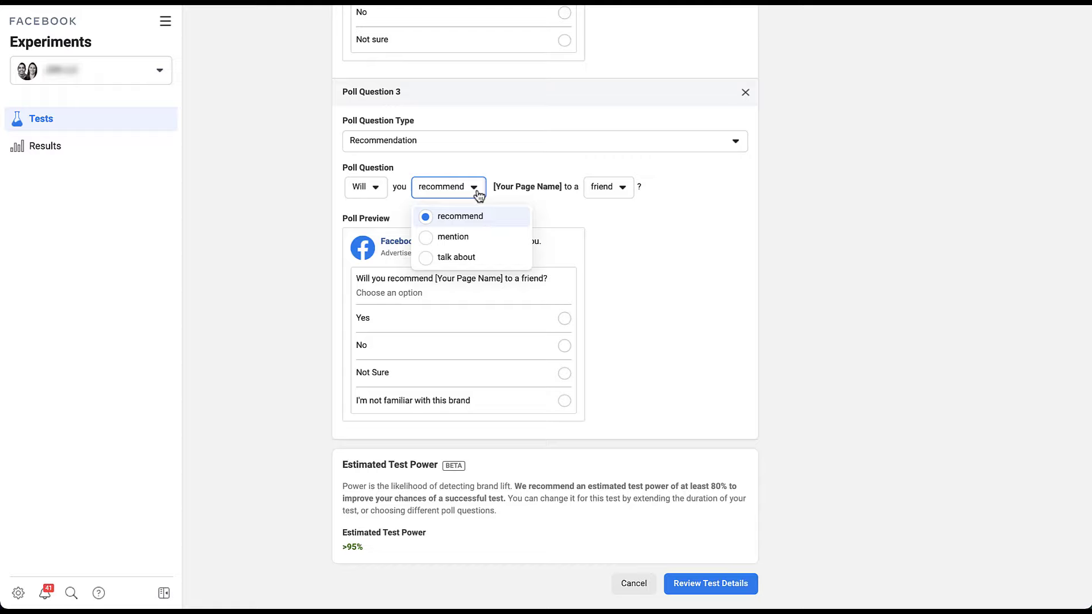
pyautogui.click(563, 217)
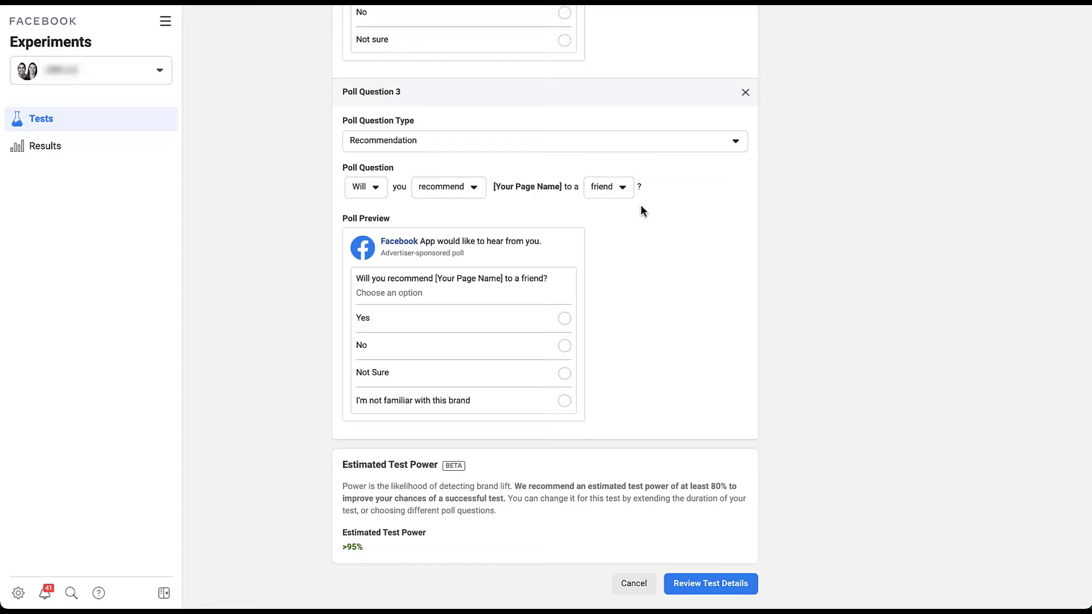
pyautogui.click(628, 194)
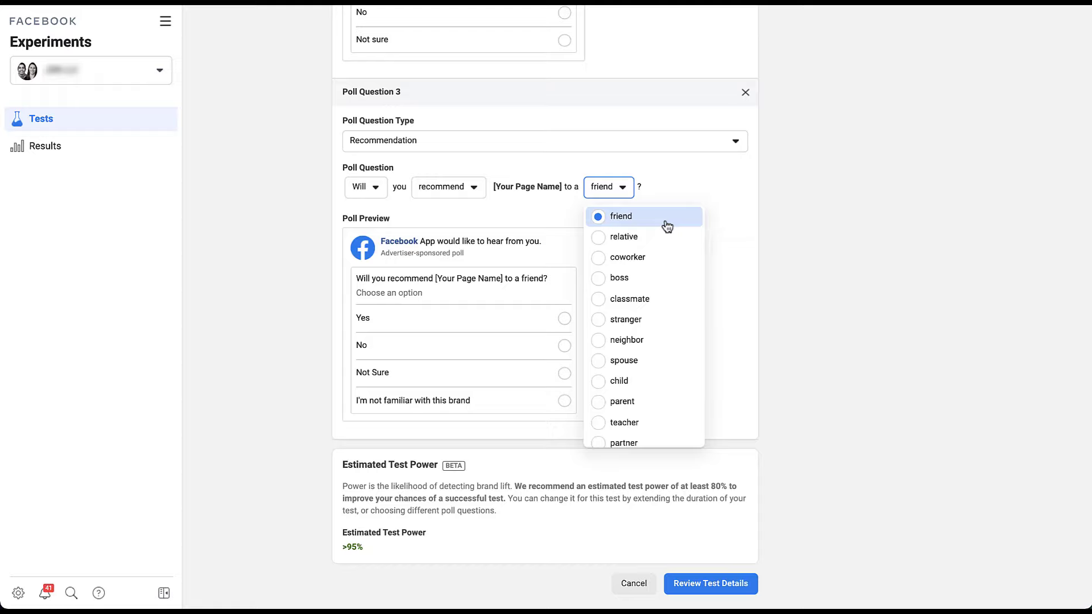
pyautogui.scroll(-1, 667, 361)
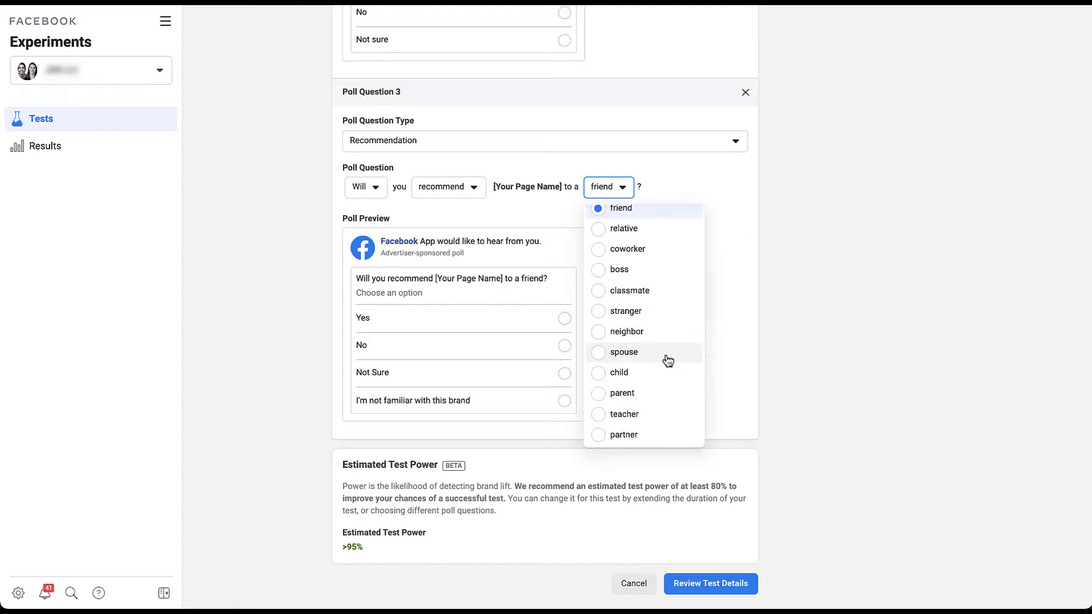
pyautogui.click(684, 190)
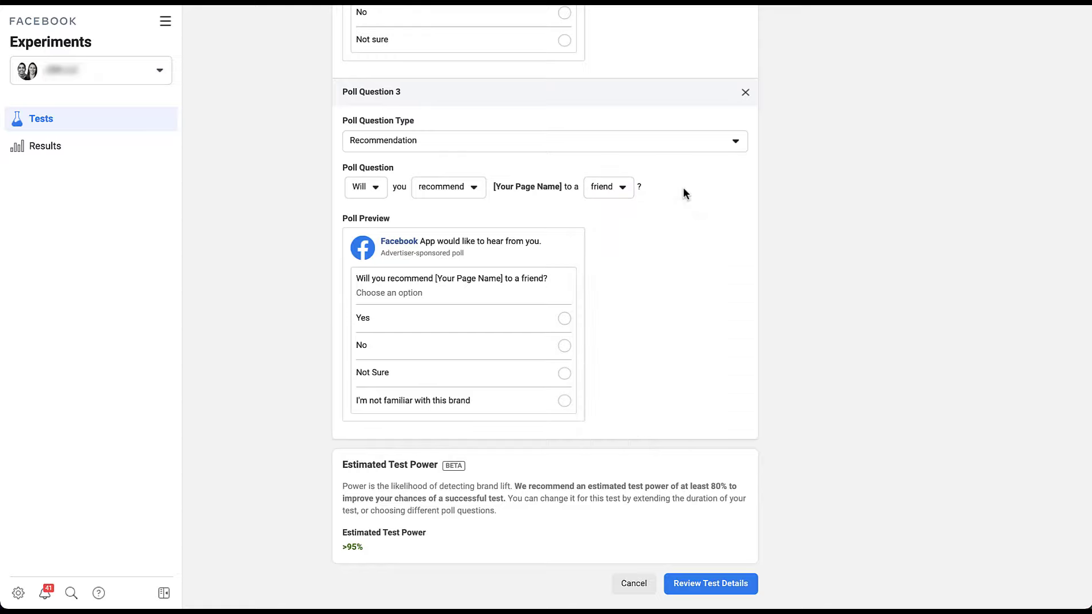
# Set Poll Question 3 to the Action Intent type and look through all alternative wordings for "to consider".
pyautogui.click(737, 144)
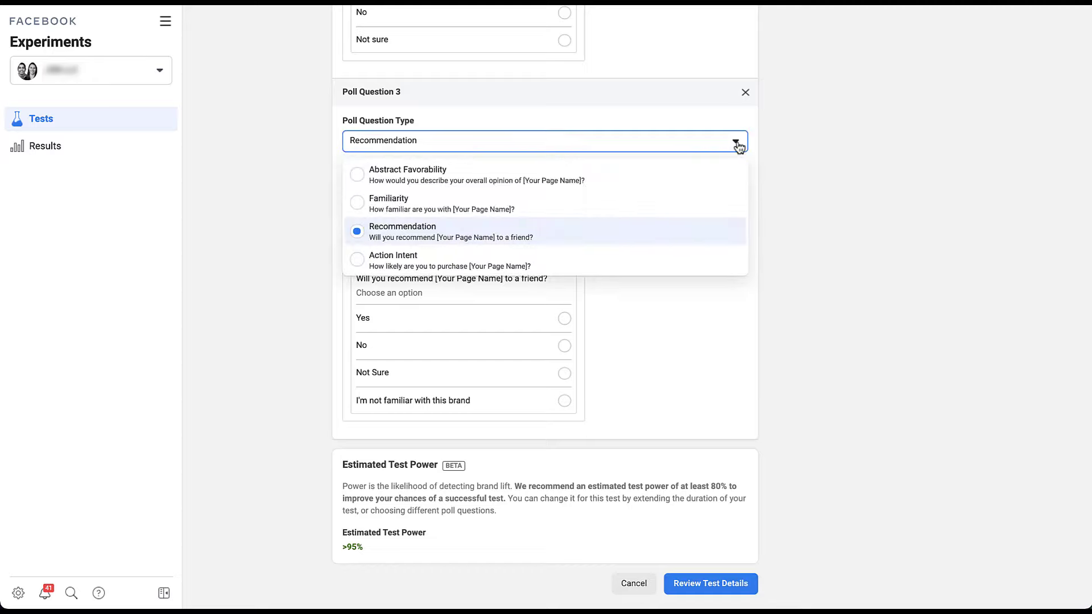
pyautogui.click(674, 220)
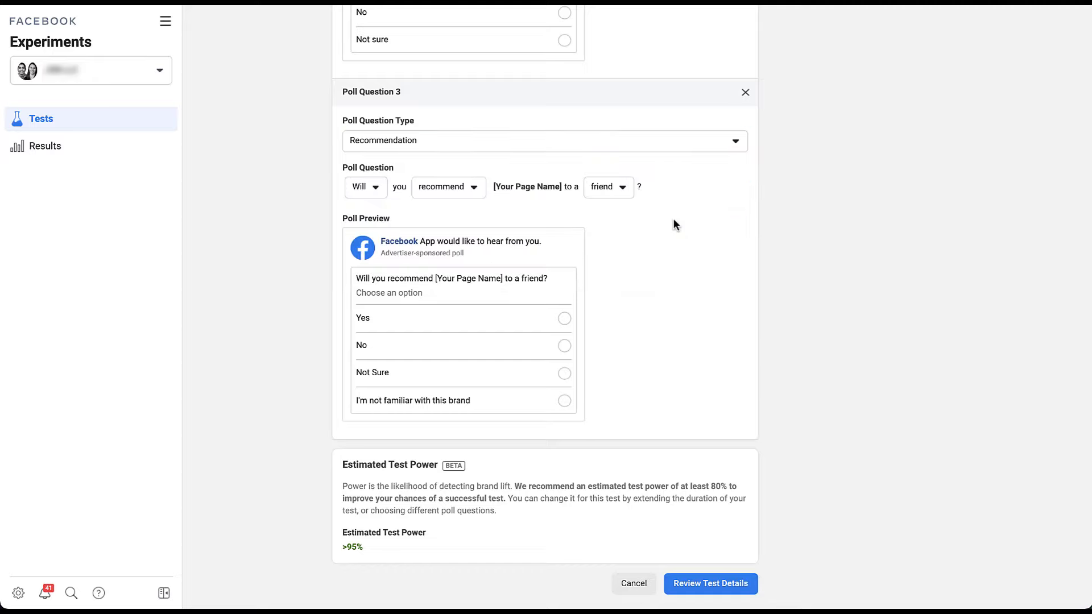
pyautogui.click(736, 142)
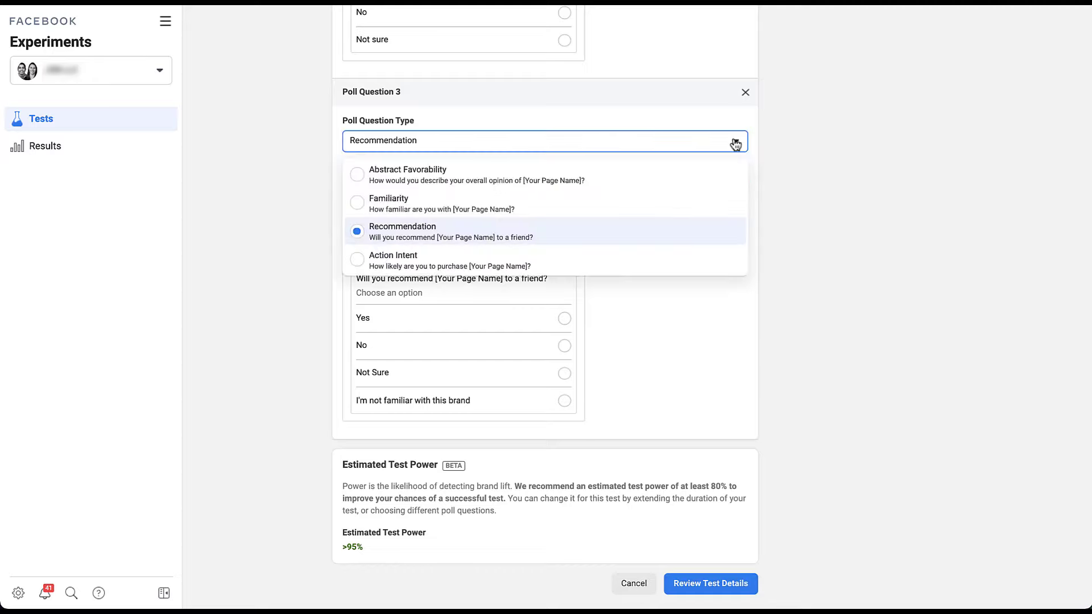
pyautogui.click(626, 260)
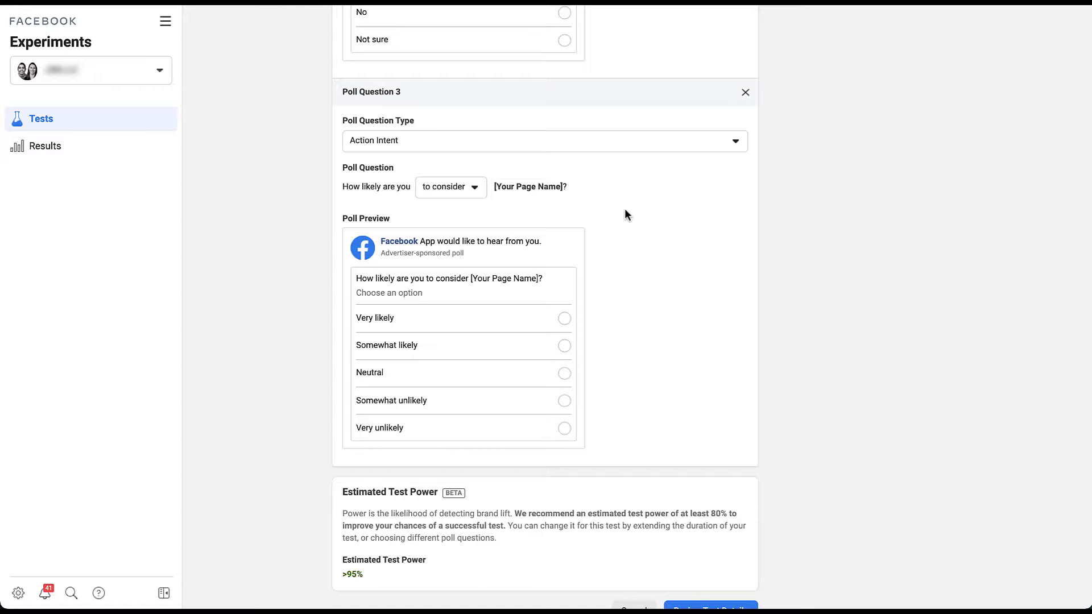
pyautogui.click(479, 192)
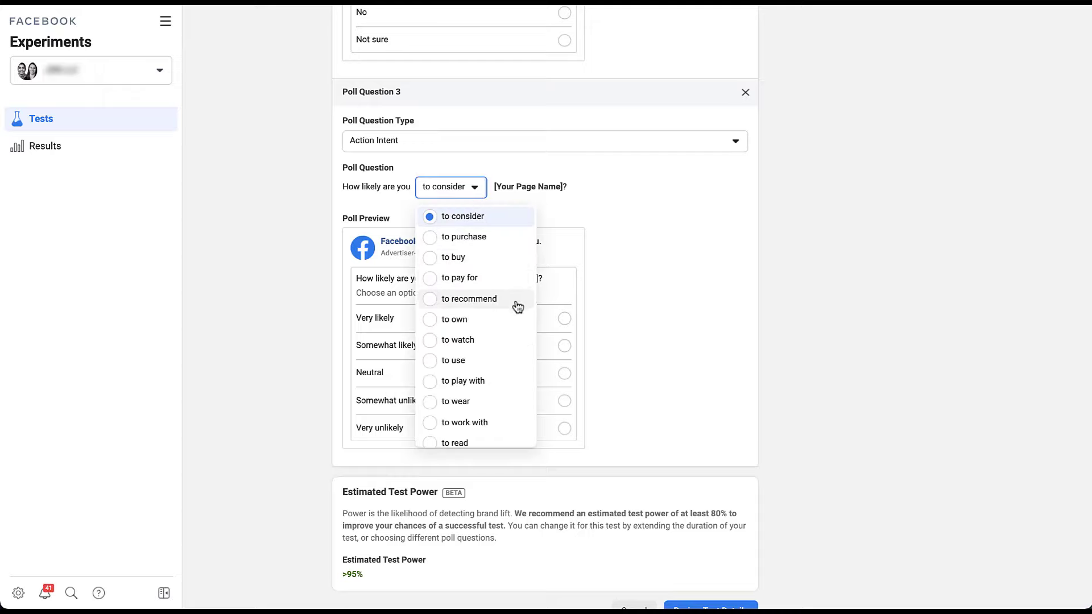
pyautogui.scroll(-5, 514, 369)
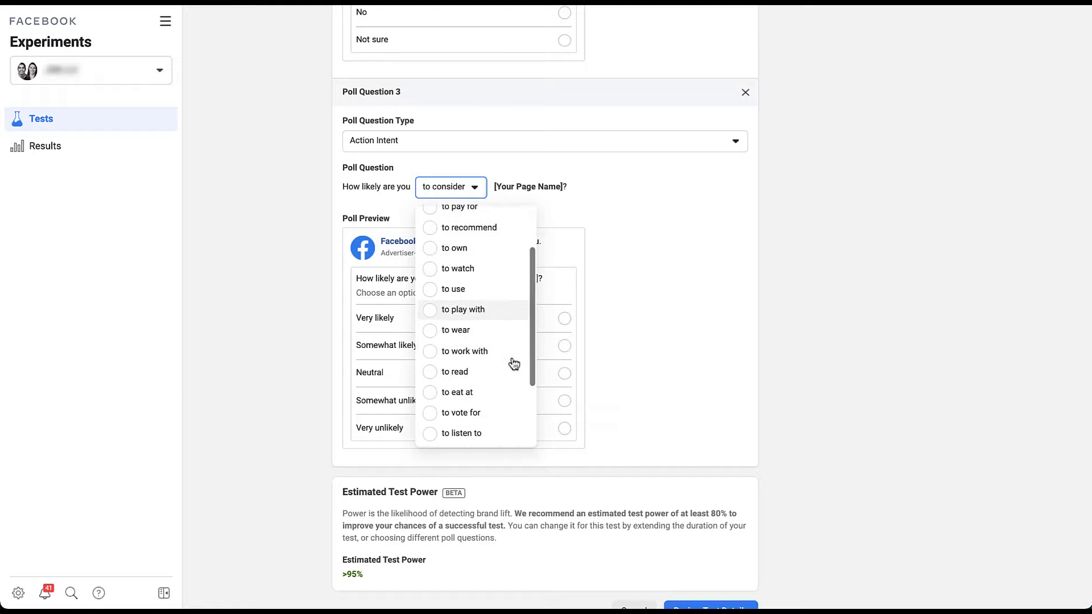
pyautogui.scroll(-1, 514, 364)
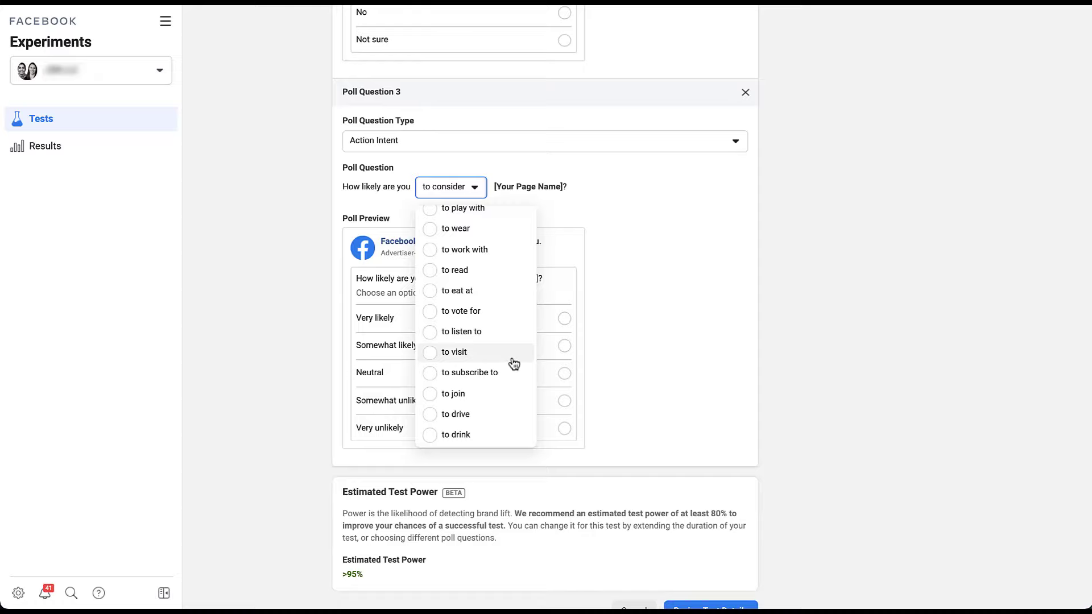
pyautogui.click(604, 206)
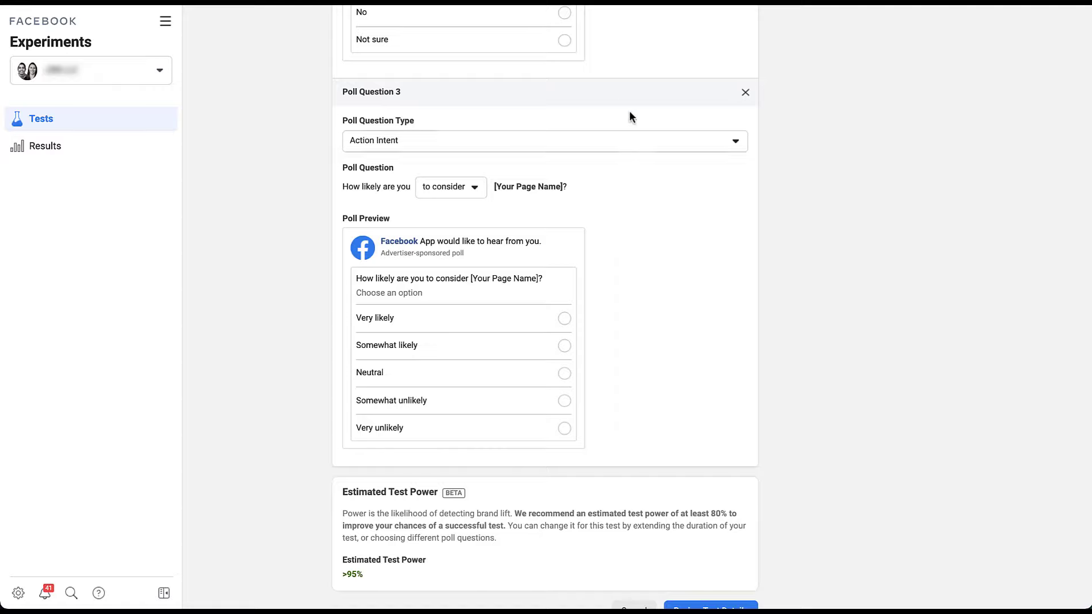
# Remove Poll Questions 3 and 2, leaving only the required Standard Ad Recall question.
pyautogui.click(746, 93)
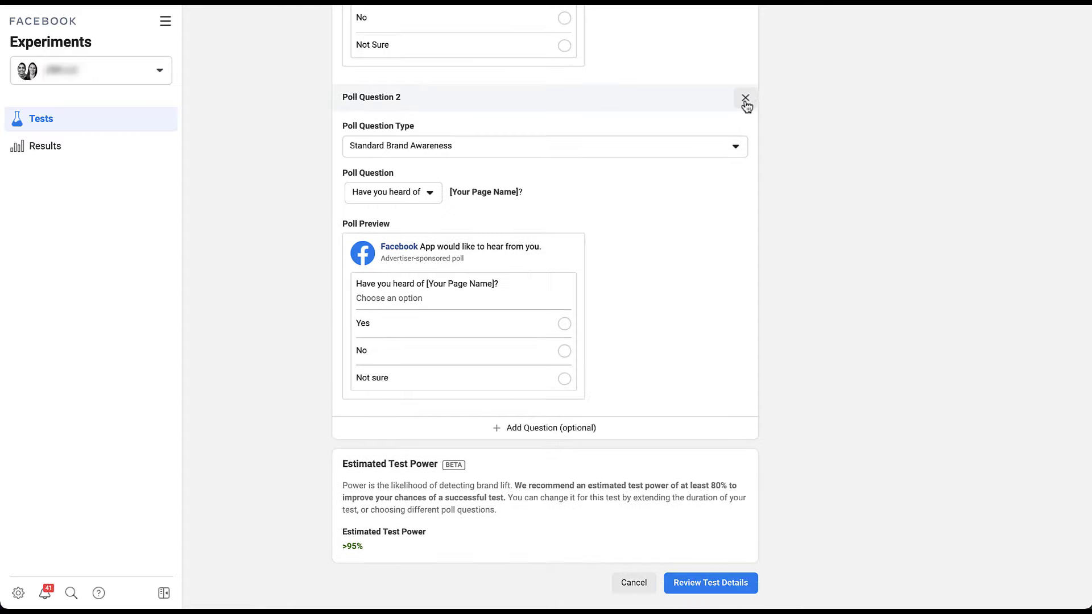
pyautogui.click(745, 99)
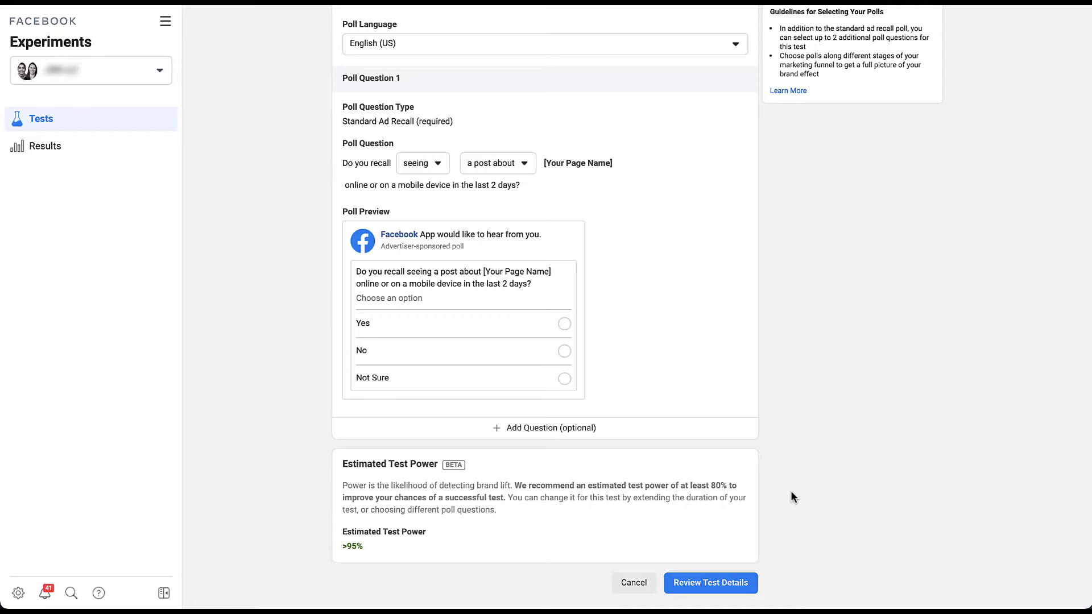
# Review the brand survey's test details without creating the test, and go to the test results overview.
pyautogui.click(720, 587)
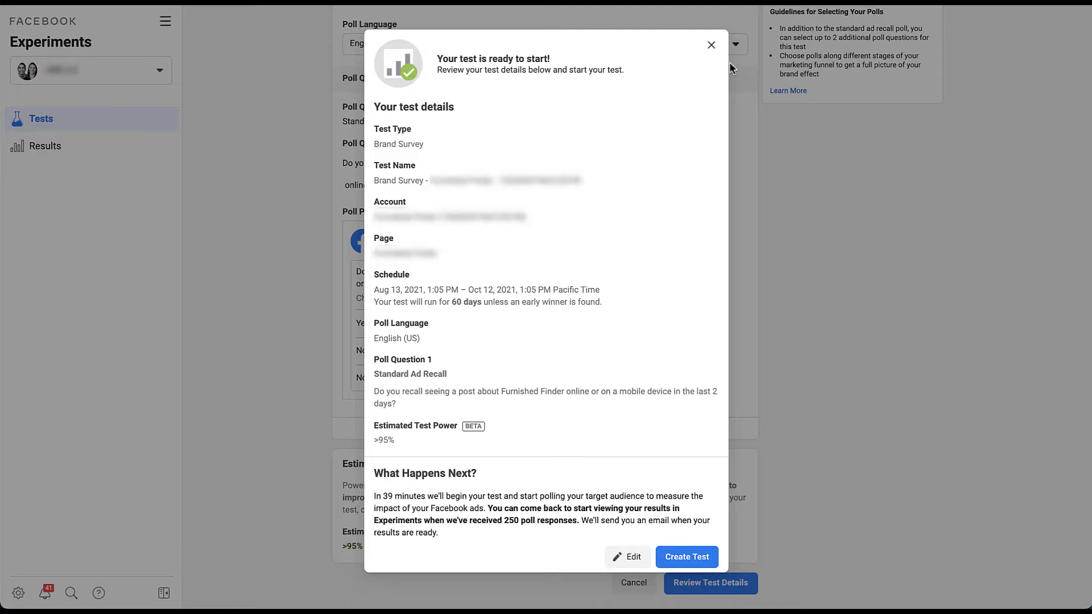
pyautogui.click(711, 45)
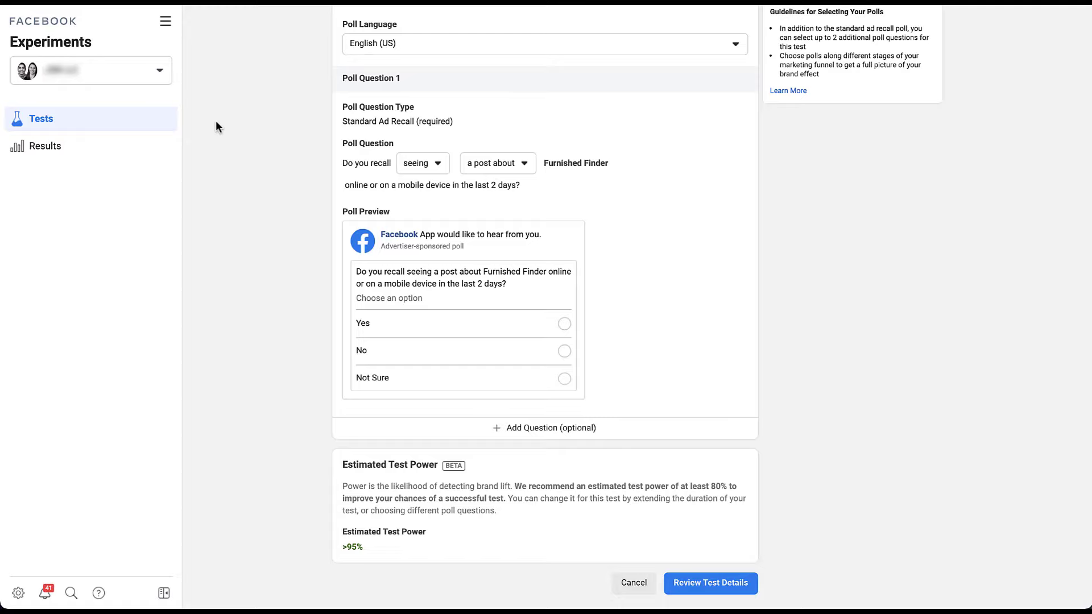
pyautogui.click(91, 152)
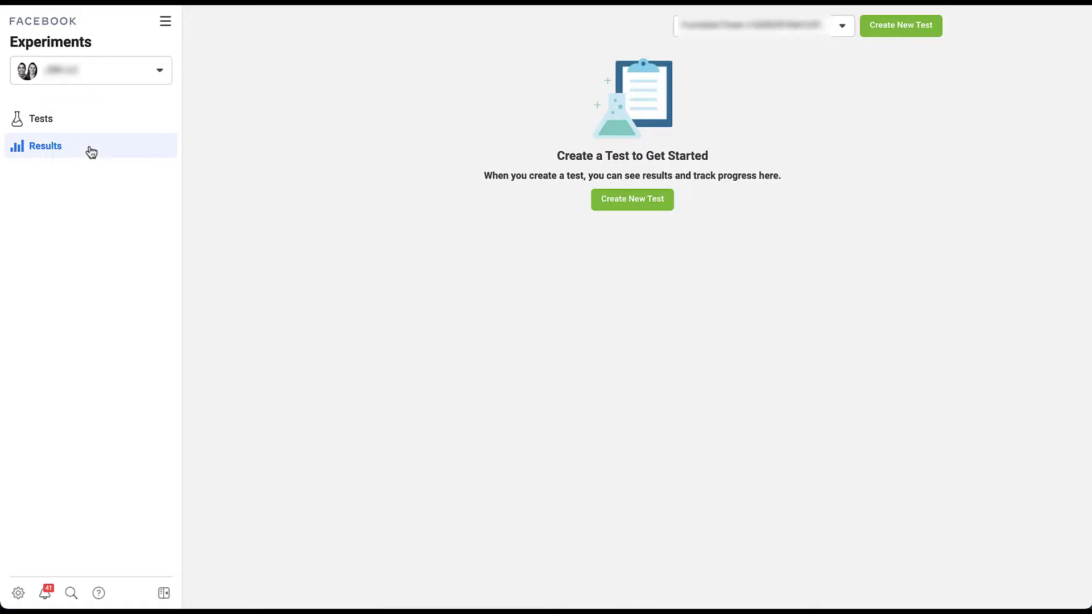